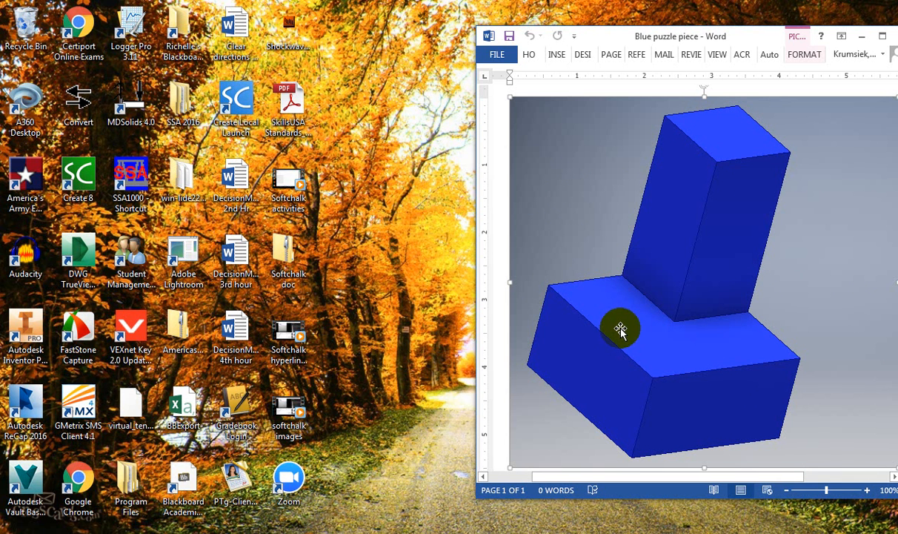
Launch Autodesk Inventor Professional 2016 and create a new part file.
{"action": "right_click", "coordinate": [30, 328]}
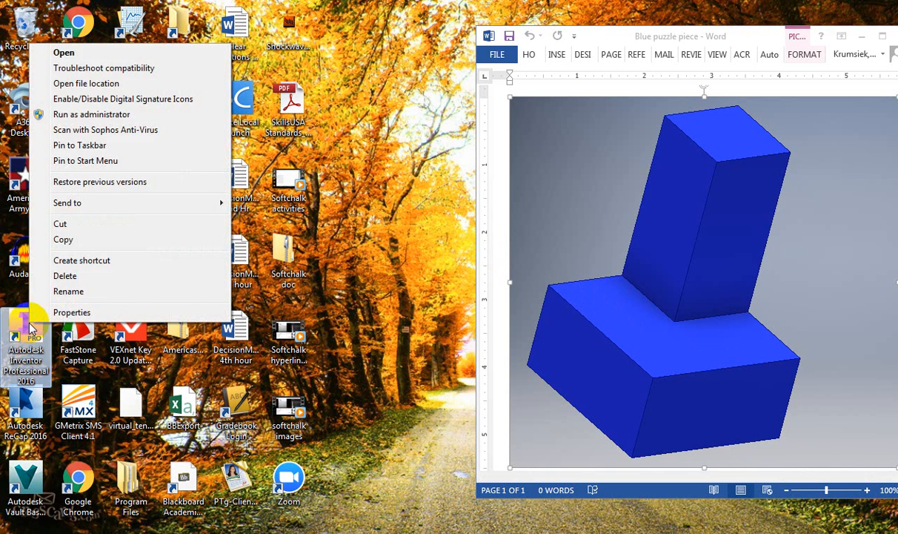
{"action": "left_click", "coordinate": [78, 53]}
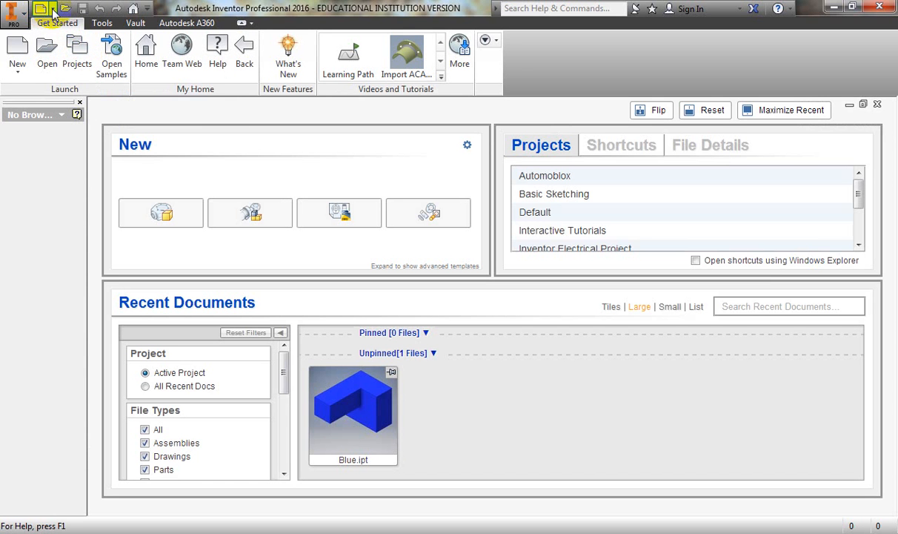
{"action": "left_click", "coordinate": [54, 10]}
{"action": "left_click", "coordinate": [75, 88]}
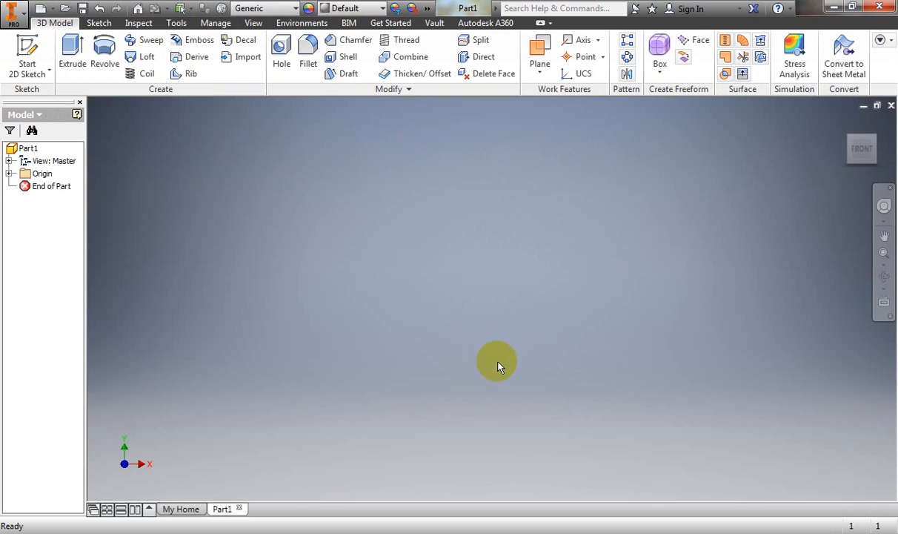
Start a 2D sketch on the front (XY) origin plane.
{"action": "left_click", "coordinate": [20, 74]}
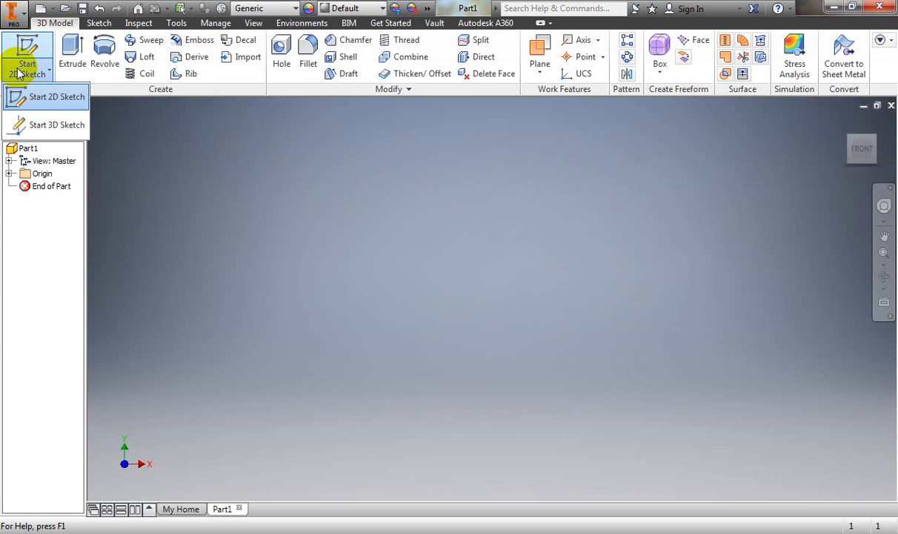
{"action": "left_click", "coordinate": [37, 98]}
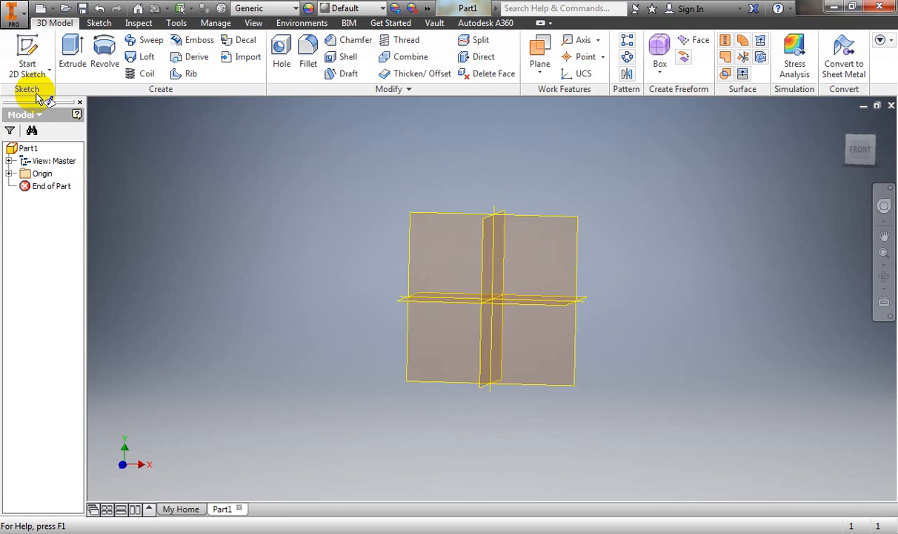
{"action": "left_click", "coordinate": [513, 231]}
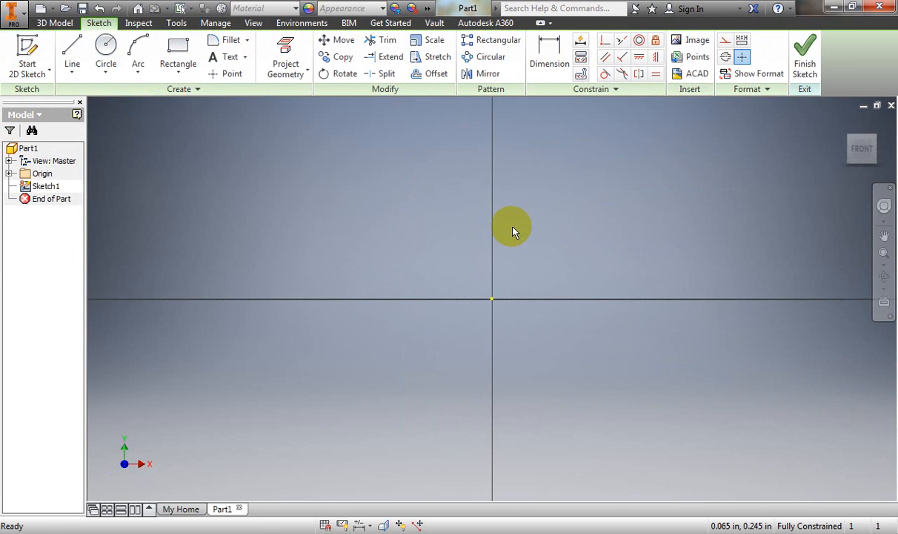
Sketch a square around the origin with width and height both set to 2*.75 in, and finish the sketch.
{"action": "left_click", "coordinate": [178, 48]}
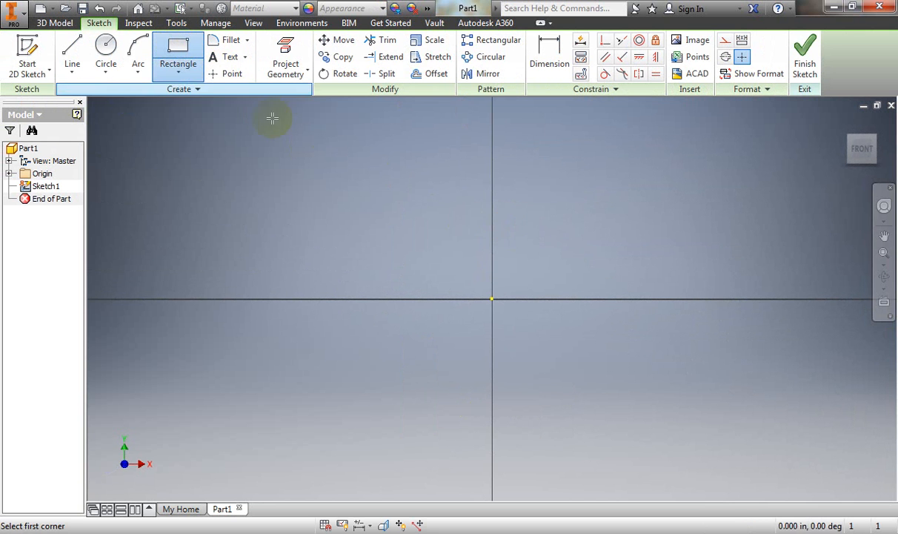
{"action": "left_click_drag", "start_coordinate": [329, 200], "coordinate": [665, 466]}
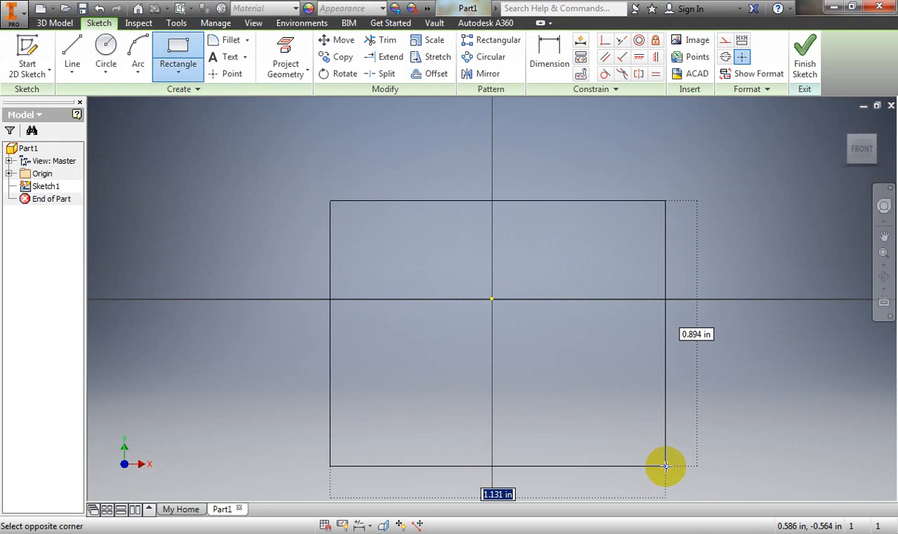
{"action": "type", "text": "2"}
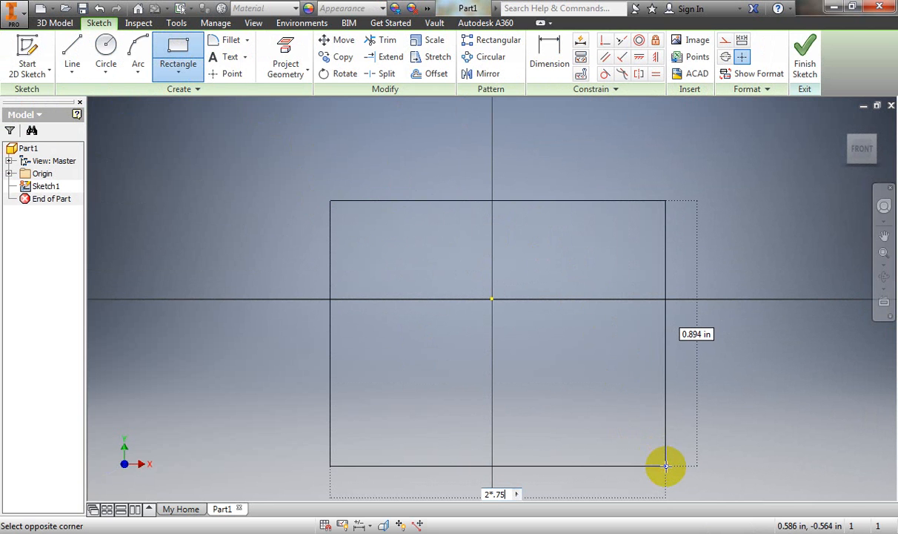
{"action": "type", "text": "*.75"}
{"action": "key", "text": "Tab"}
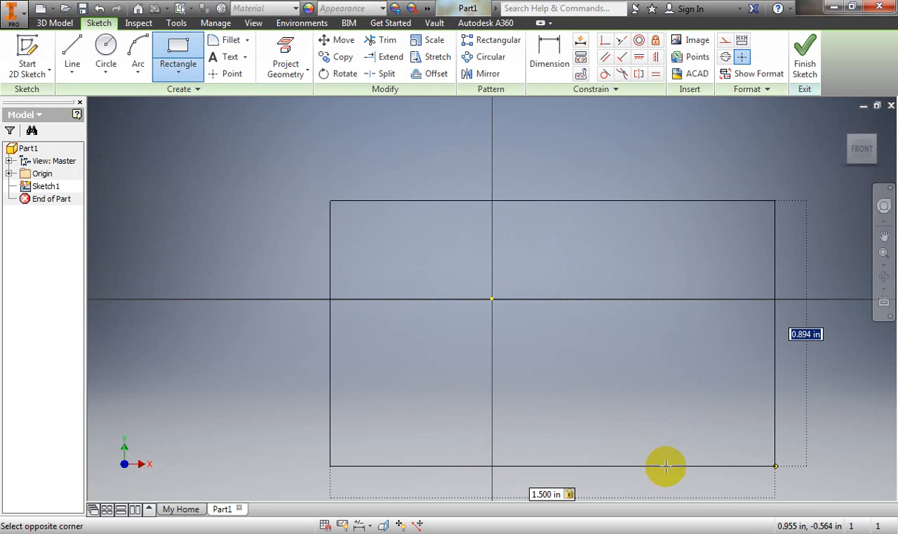
{"action": "type", "text": "2*.75"}
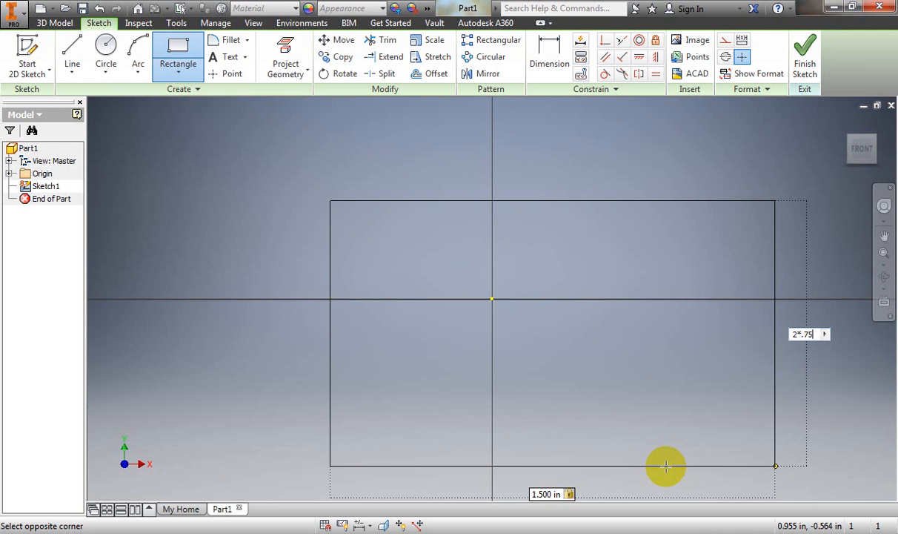
{"action": "key", "text": "Return"}
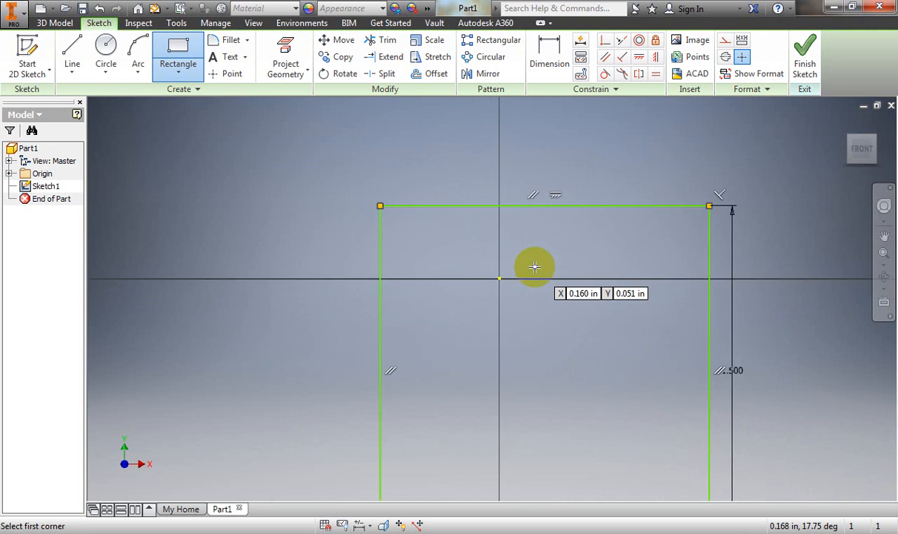
{"action": "scroll", "coordinate": [536, 265], "scroll_direction": "down", "scroll_amount": 2}
{"action": "mouse_move", "coordinate": [532, 263]}
{"action": "middle_mouse_down"}
{"action": "mouse_move", "coordinate": [451, 170]}
{"action": "mouse_move", "coordinate": [411, 207]}
{"action": "middle_mouse_up"}
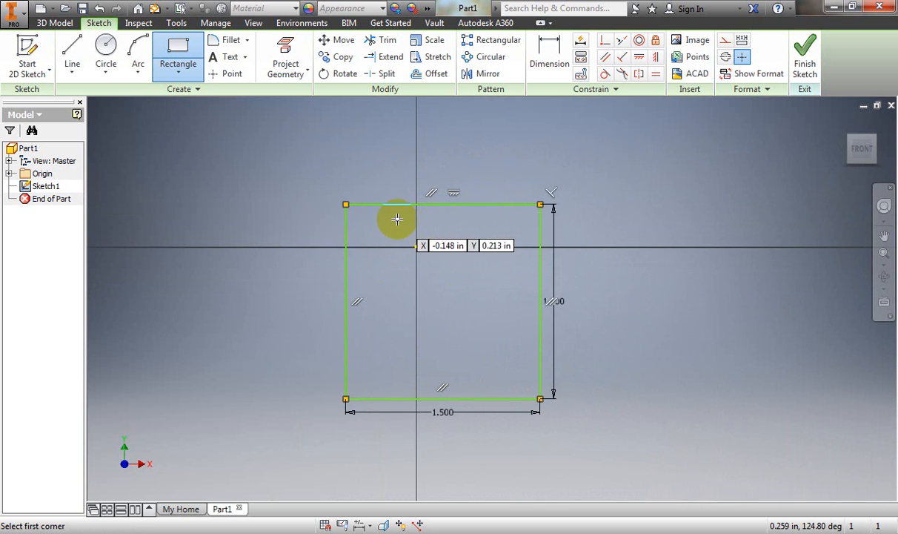
{"action": "left_click", "coordinate": [806, 64]}
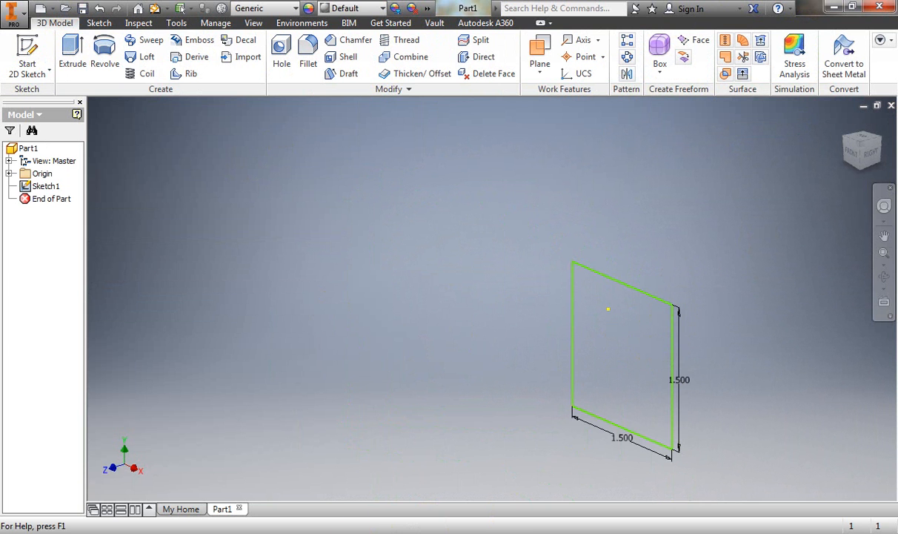
Check the blue puzzle piece picture in Word, and extrude the square profile in Inventor by a distance of 3*.75 in.
{"action": "mouse_move", "coordinate": [324, 530]}
{"action": "left_click", "coordinate": [437, 495]}
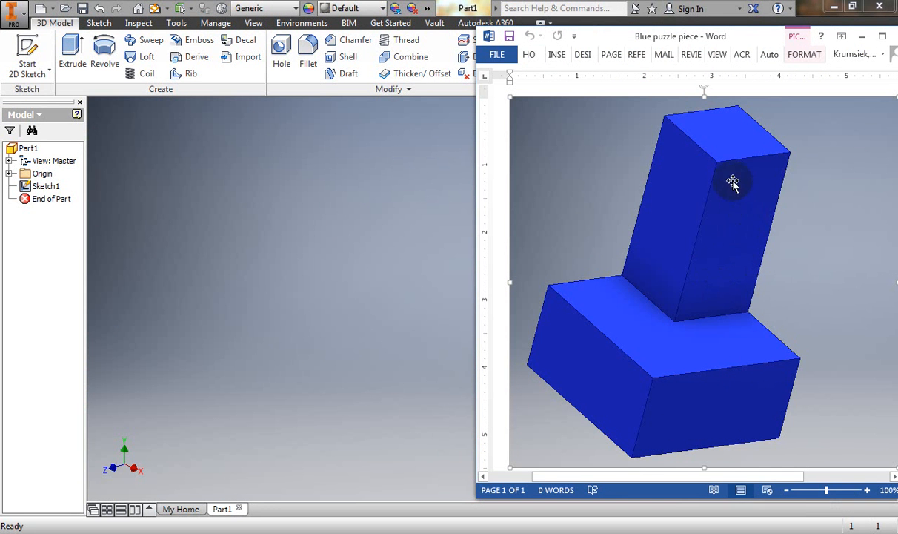
{"action": "left_click", "coordinate": [857, 39]}
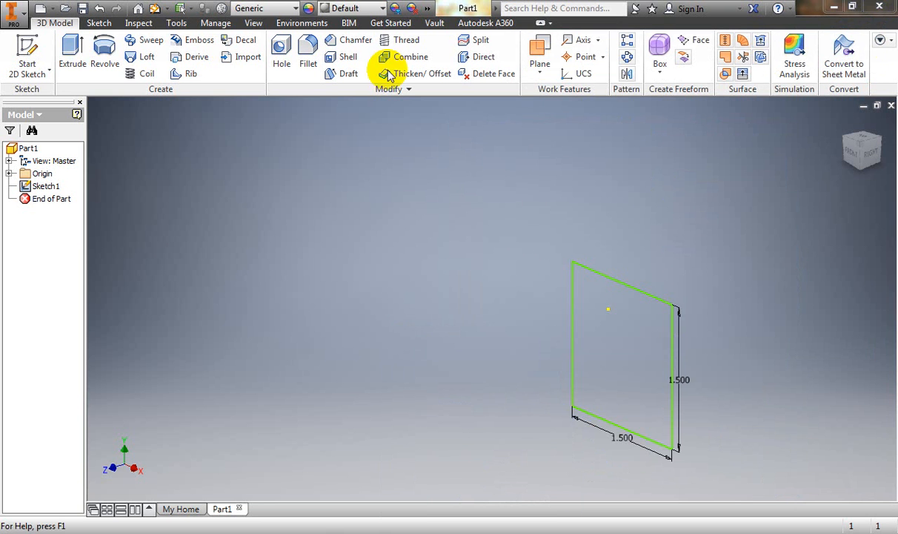
{"action": "left_click", "coordinate": [68, 47]}
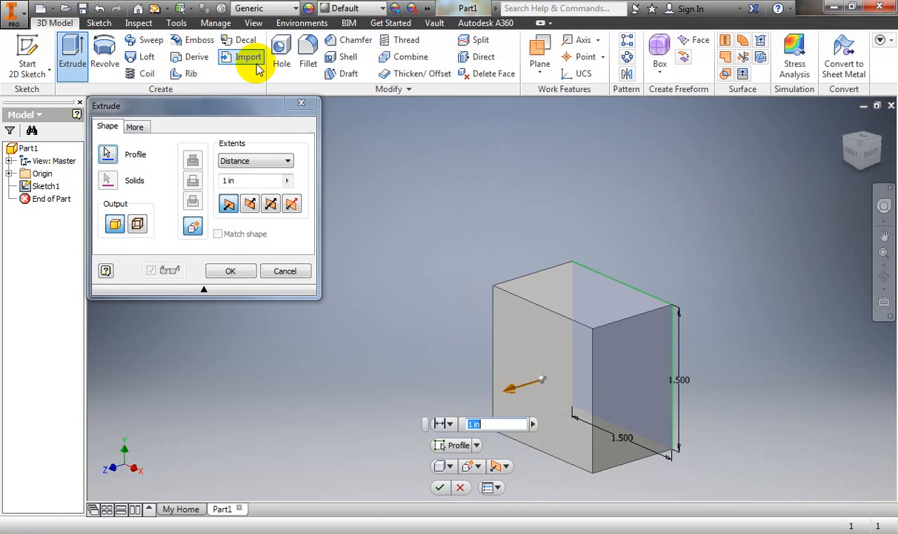
{"action": "left_click", "coordinate": [241, 182]}
{"action": "key", "text": "BackSpace"}
{"action": "key", "text": "BackSpace"}
{"action": "key", "text": "BackSpace"}
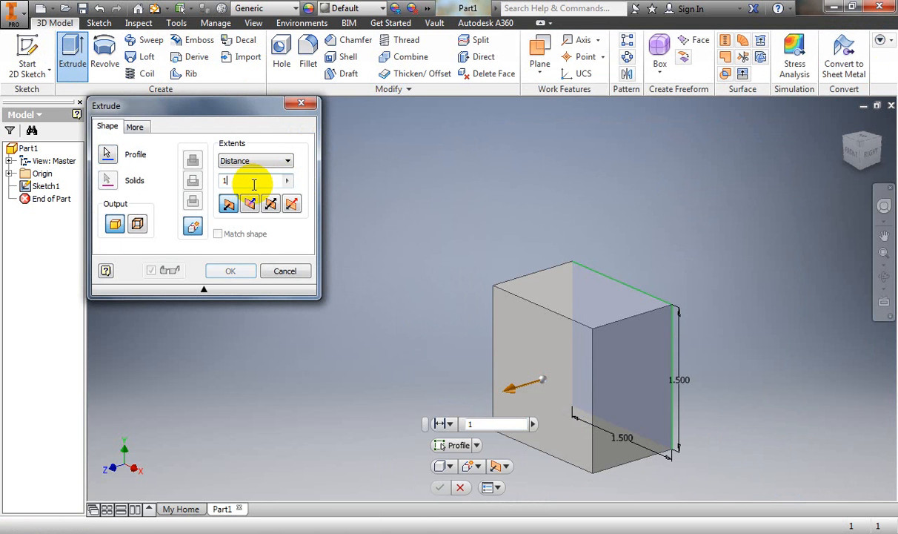
{"action": "type", "text": "3"}
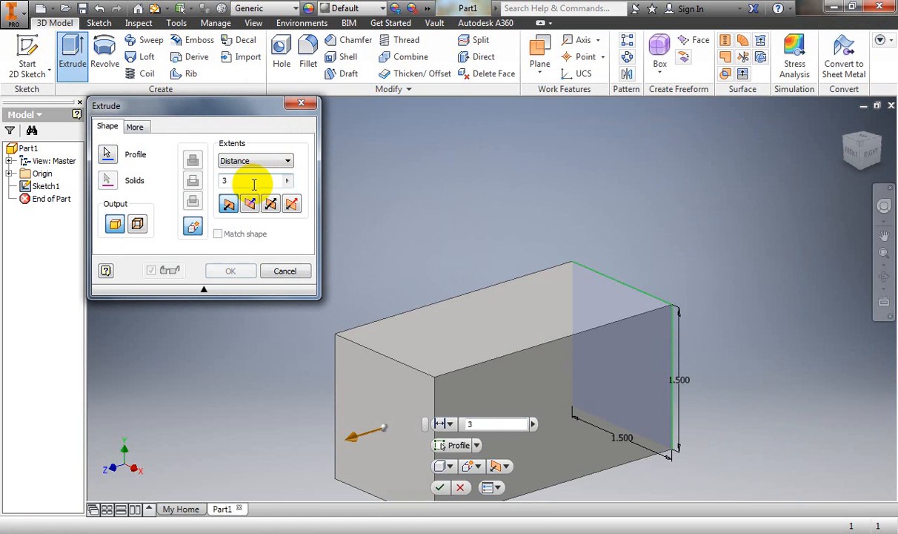
{"action": "type", "text": "\".75"}
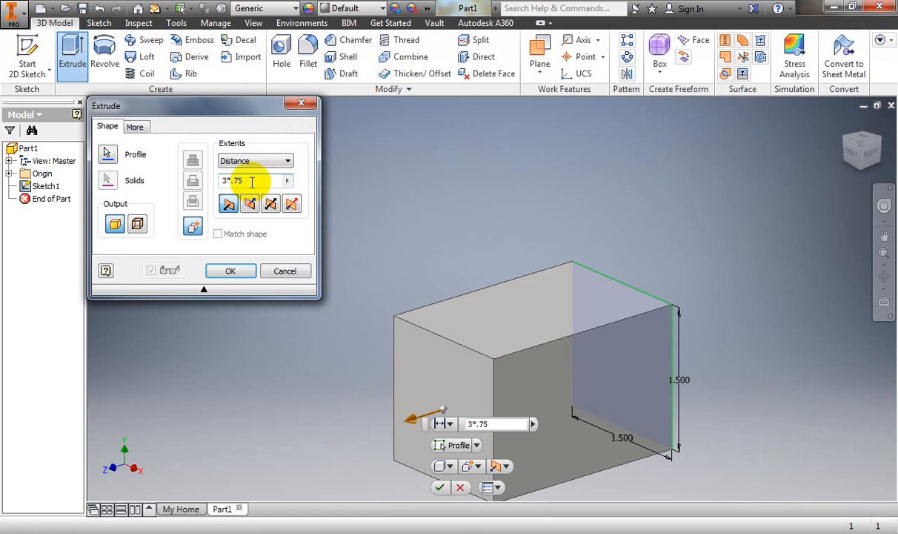
{"action": "left_click", "coordinate": [230, 271]}
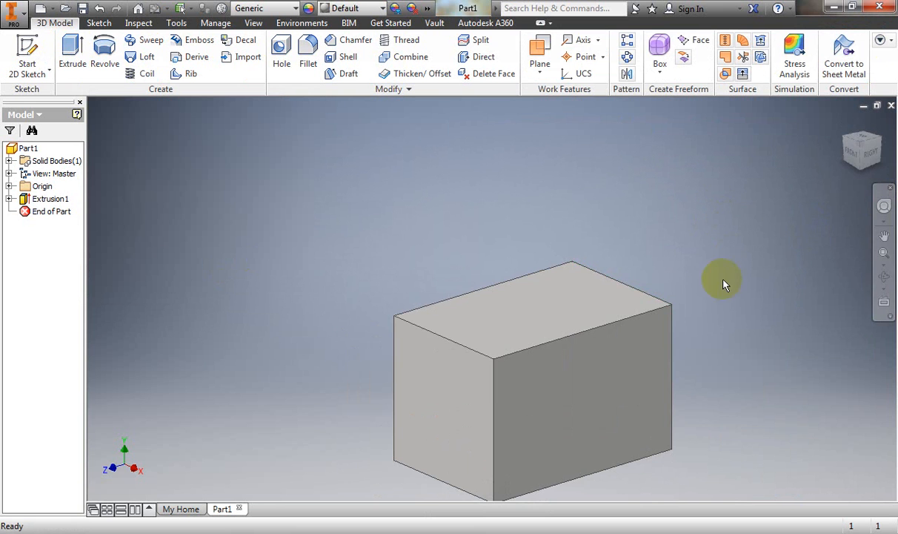
Check the puzzle piece picture in Word again, and start a 2D sketch on the block's square front face in Inventor.
{"action": "scroll", "coordinate": [700, 256], "scroll_direction": "up", "scroll_amount": 3}
{"action": "scroll", "coordinate": [700, 256], "scroll_direction": "down", "scroll_amount": 4}
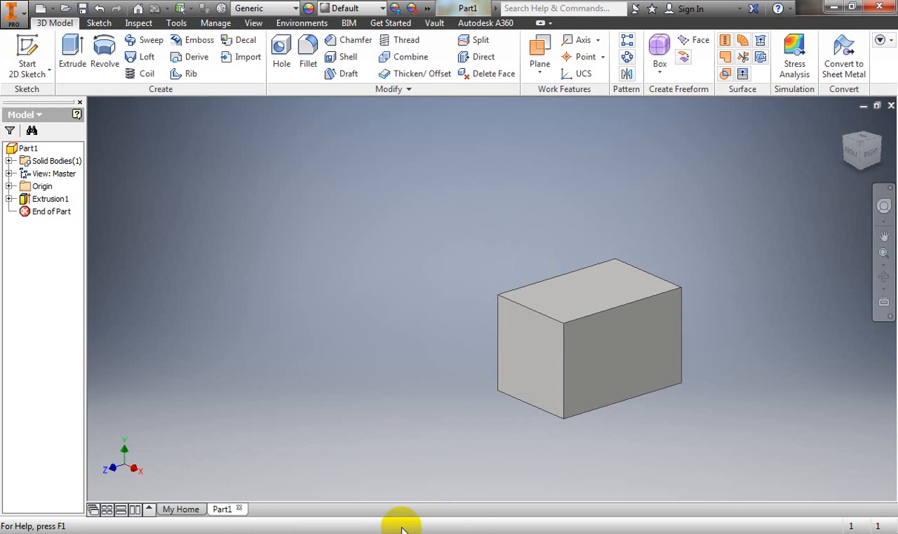
{"action": "mouse_move", "coordinate": [320, 525]}
{"action": "left_click", "coordinate": [428, 500]}
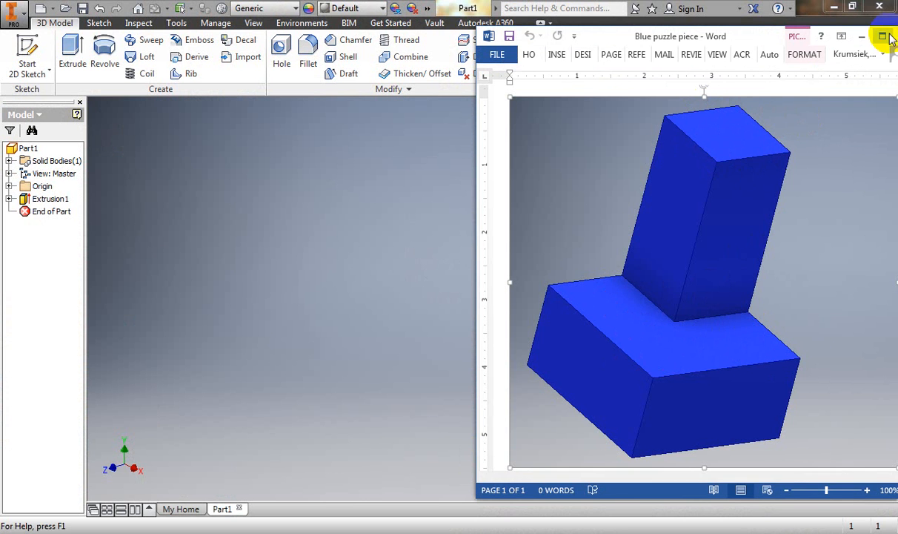
{"action": "left_click", "coordinate": [862, 37]}
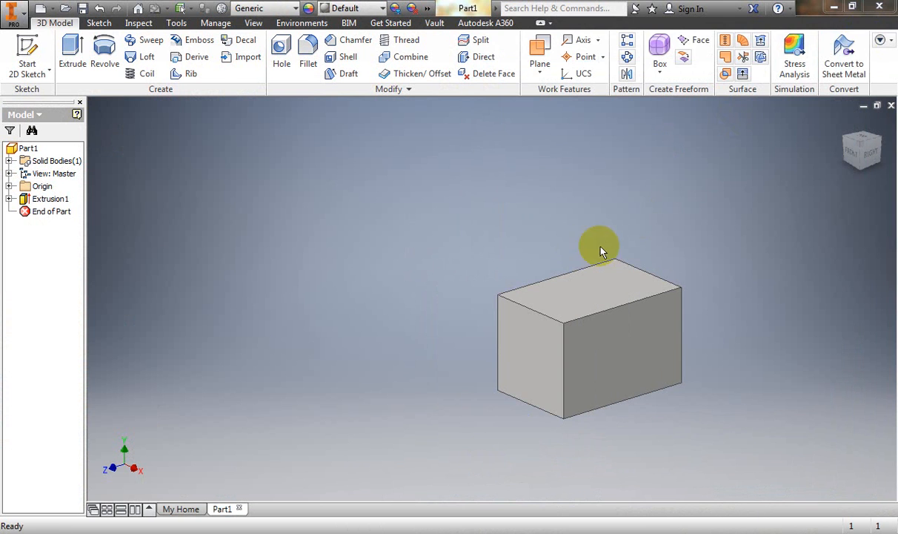
{"action": "left_click", "coordinate": [27, 70]}
{"action": "left_click", "coordinate": [34, 96]}
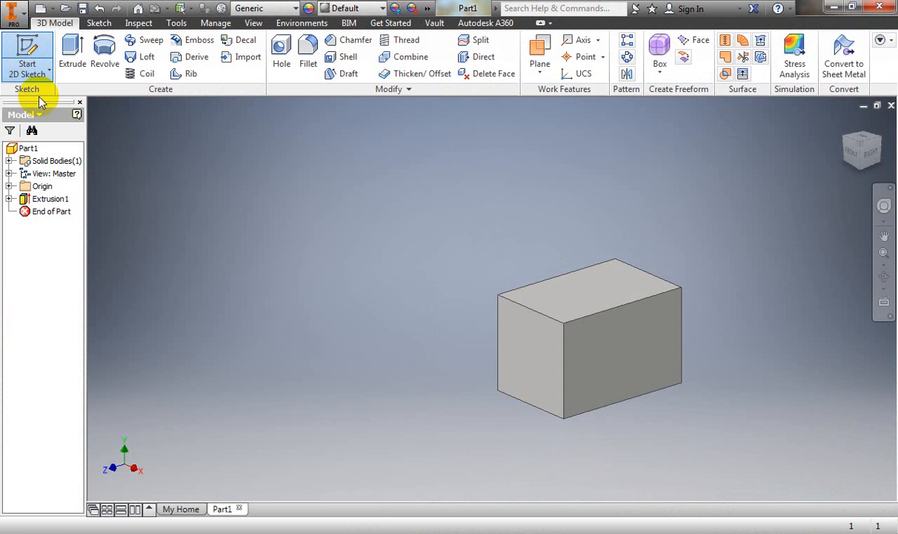
{"action": "left_click", "coordinate": [536, 351]}
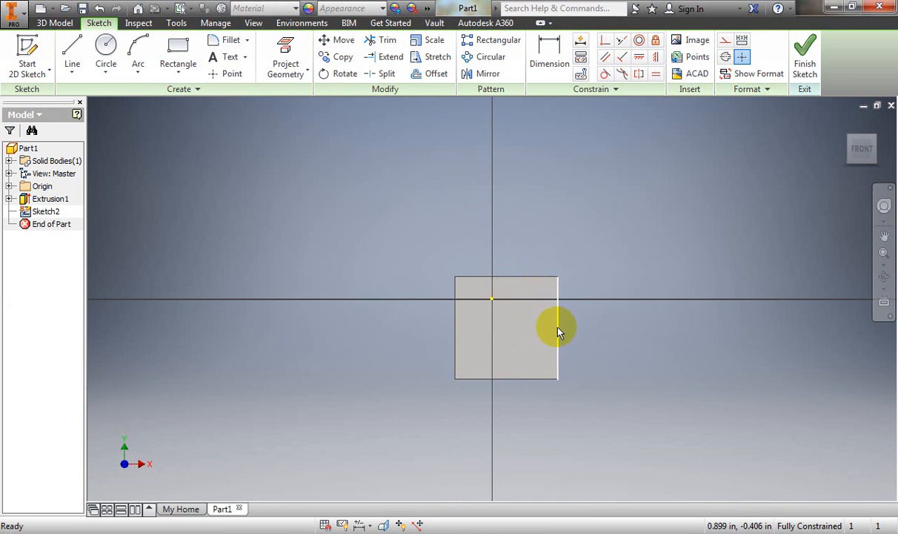
Sketch a .75 by .75 in square from the front face's upper-right corner and finish the sketch.
{"action": "left_click", "coordinate": [175, 50]}
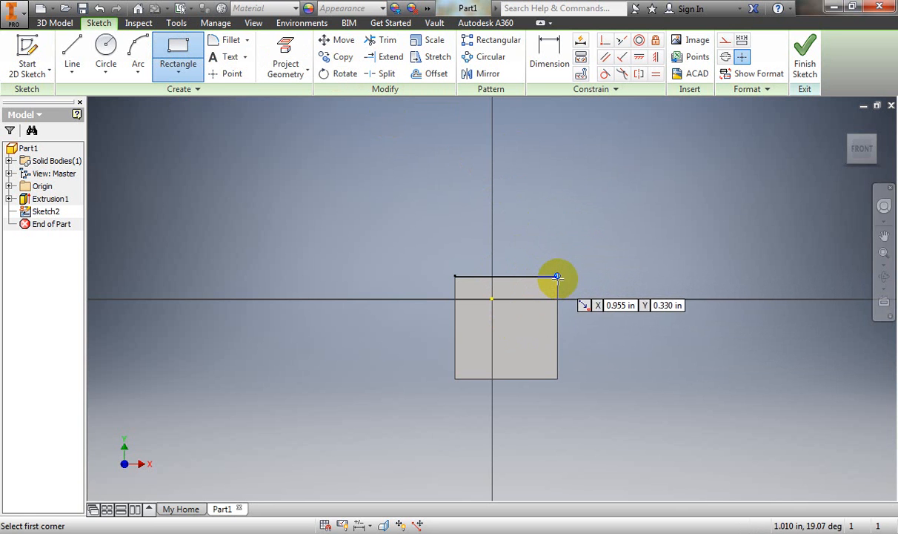
{"action": "left_click", "coordinate": [558, 277]}
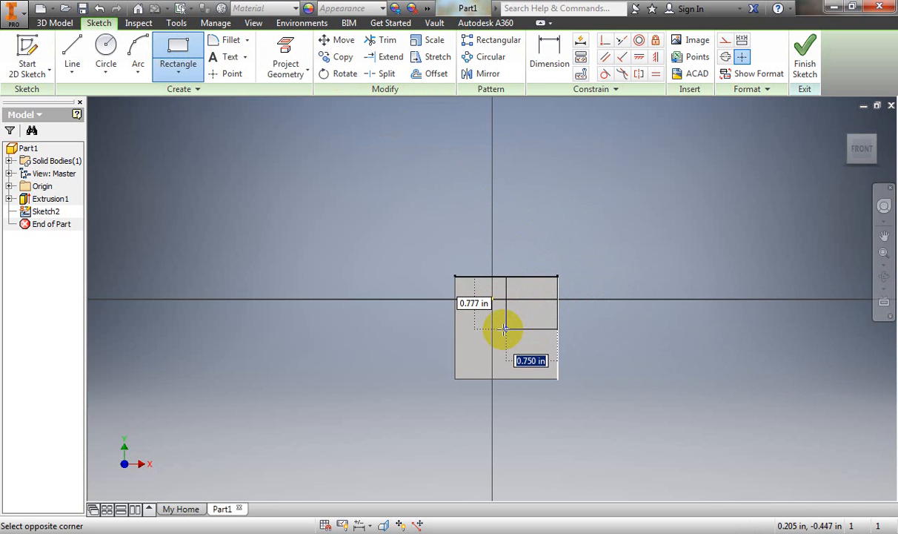
{"action": "type", "text": "."}
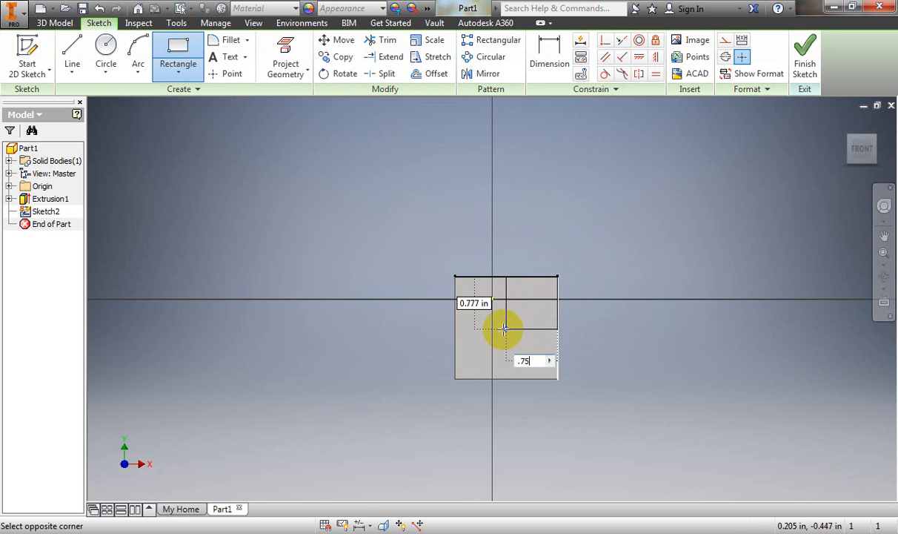
{"action": "type", "text": "75"}
{"action": "key", "text": "Tab"}
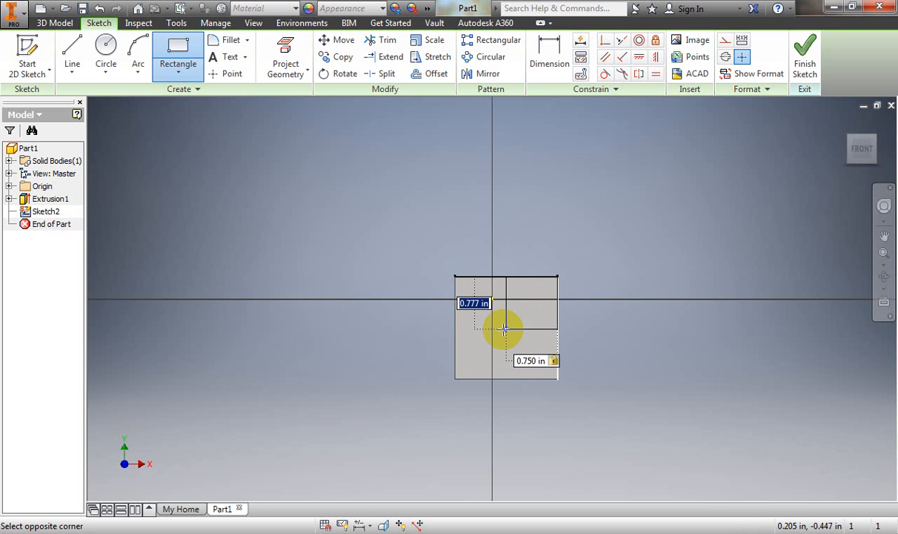
{"action": "type", "text": "."}
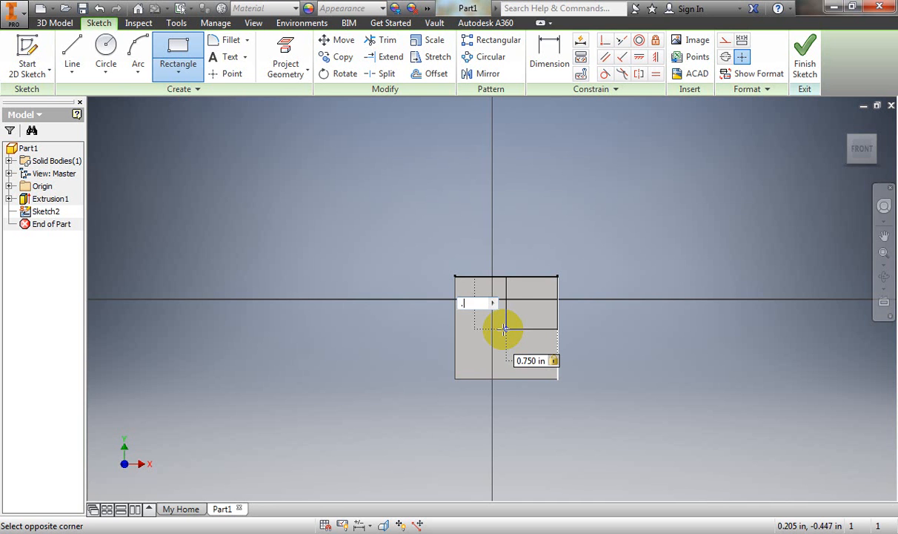
{"action": "type", "text": "75"}
{"action": "key", "text": "Return"}
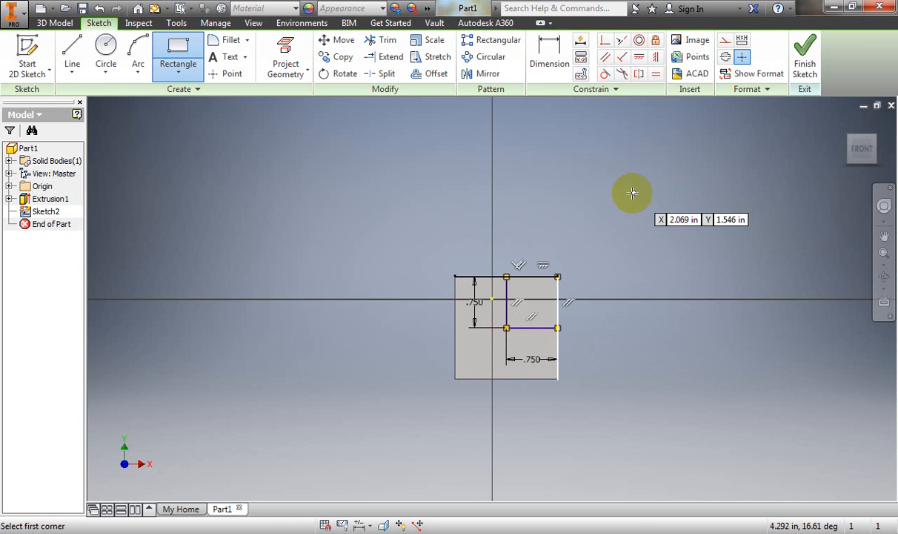
{"action": "left_click", "coordinate": [808, 53]}
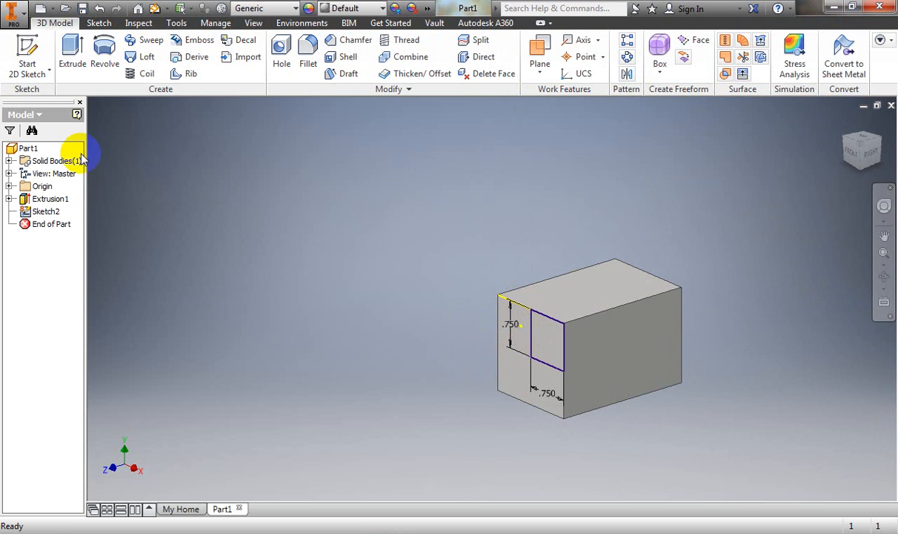
Reopen the sketch on the block's front face, project the face's cut edges into it, and finish the sketch.
{"action": "double_click", "coordinate": [45, 212]}
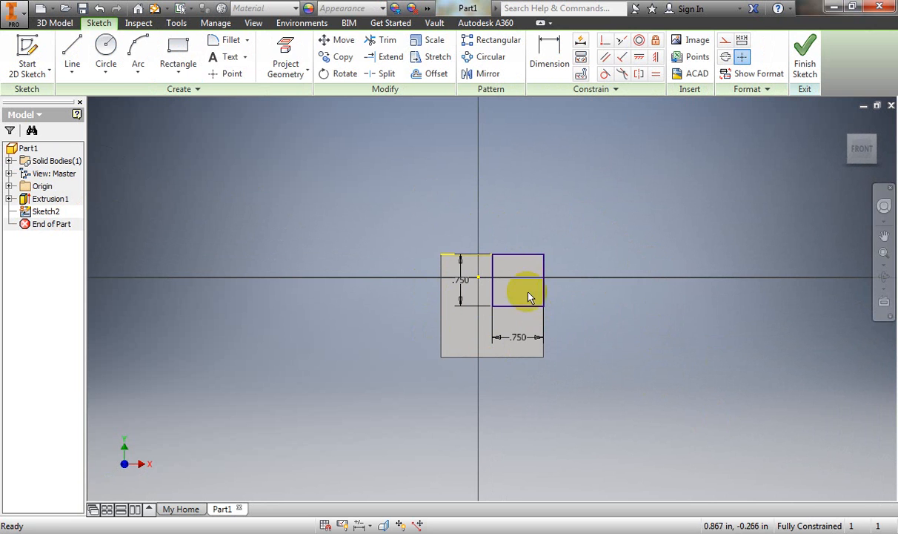
{"action": "left_click", "coordinate": [287, 65]}
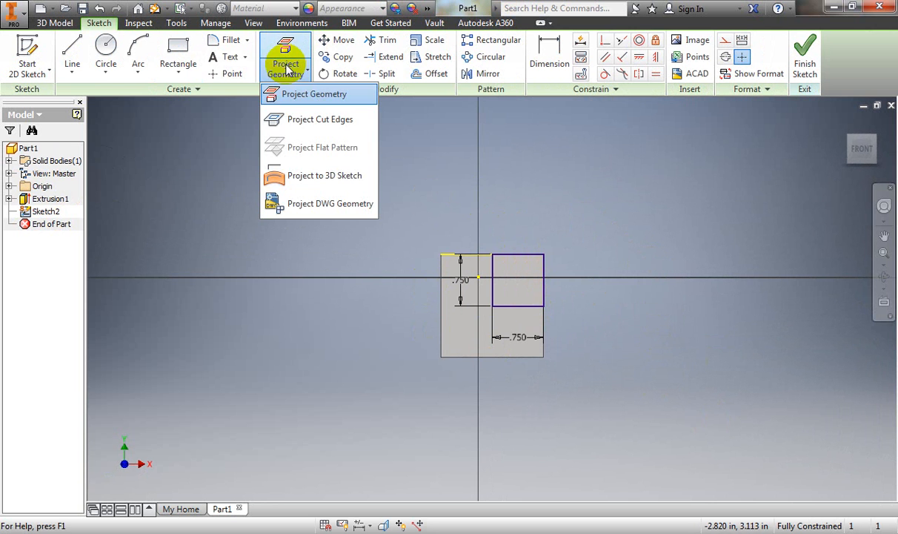
{"action": "left_click", "coordinate": [327, 121]}
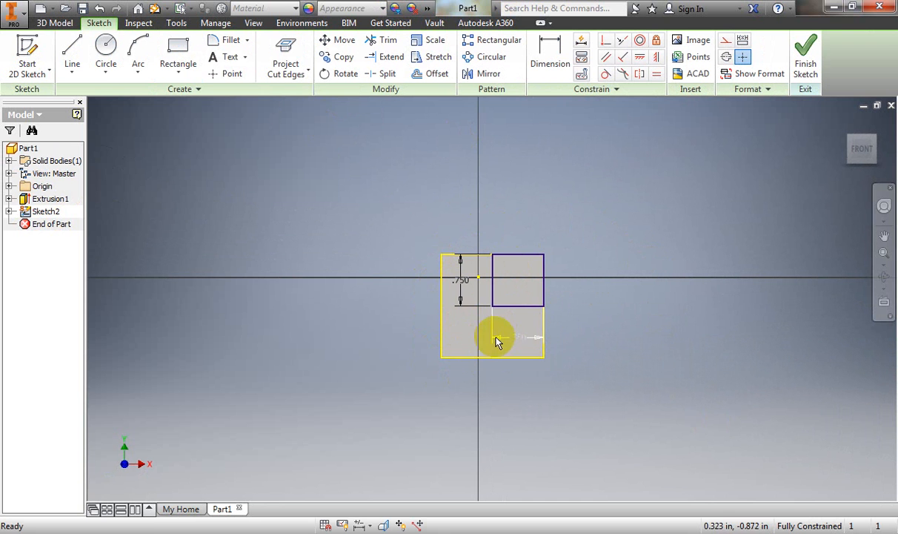
{"action": "left_click", "coordinate": [807, 56]}
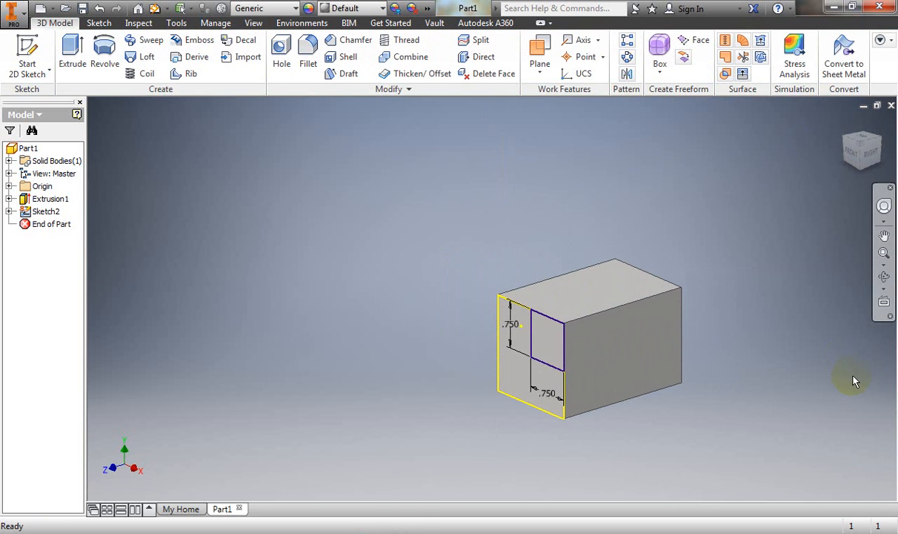
Cut the L-shaped region around the small square 2*.75 in into the block with Extrude, leaving the corner bar standing.
{"action": "left_click", "coordinate": [70, 46]}
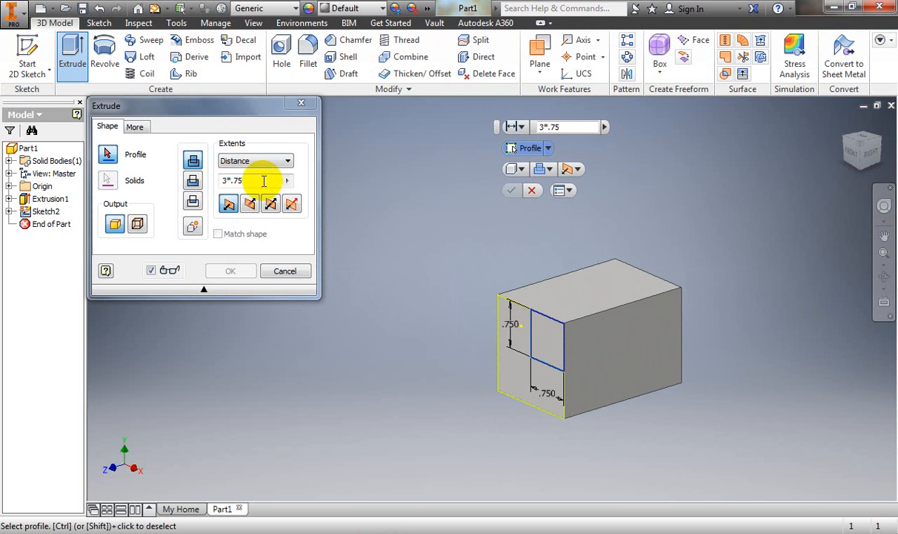
{"action": "left_click", "coordinate": [220, 182]}
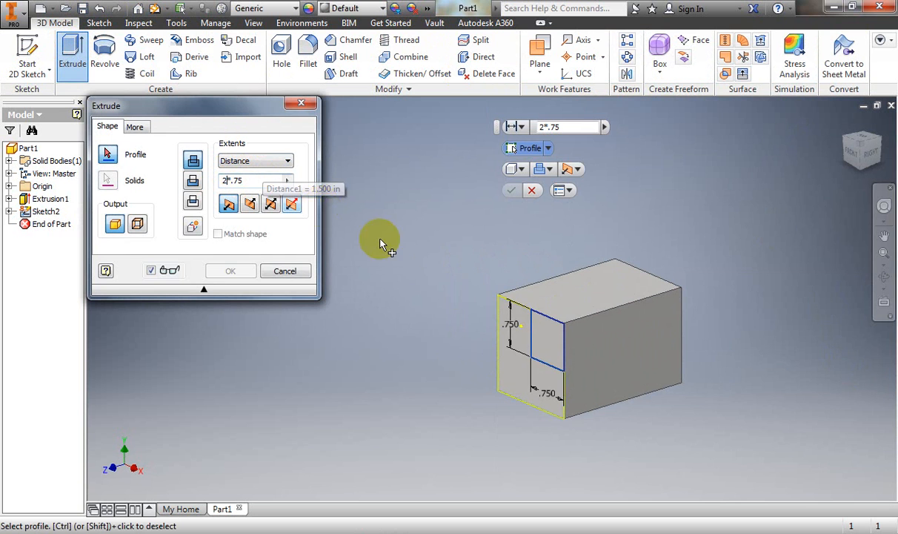
{"action": "left_click", "coordinate": [511, 380]}
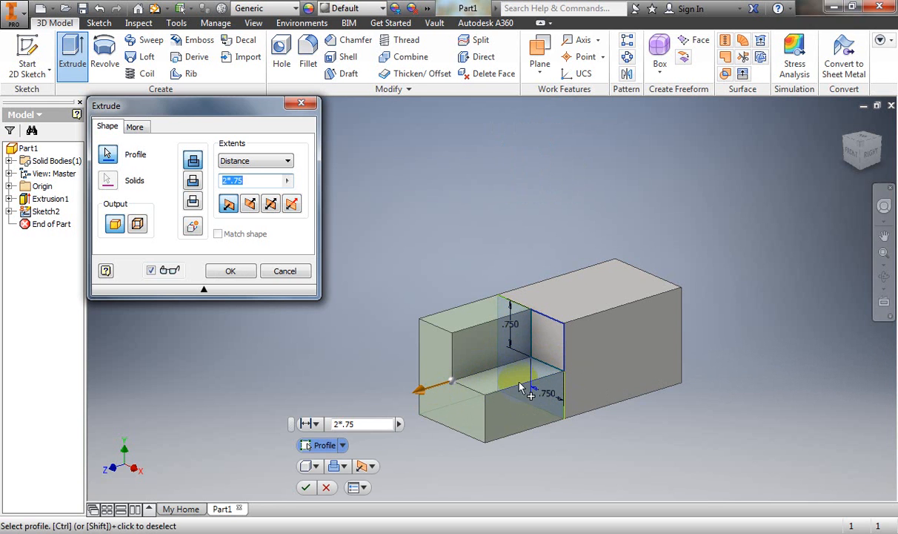
{"action": "left_click", "coordinate": [250, 206]}
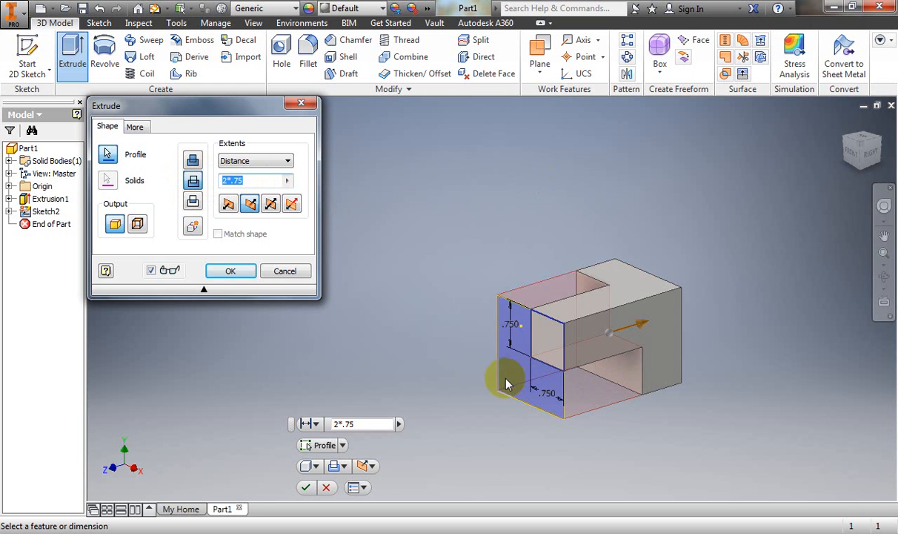
{"action": "left_click", "coordinate": [241, 276]}
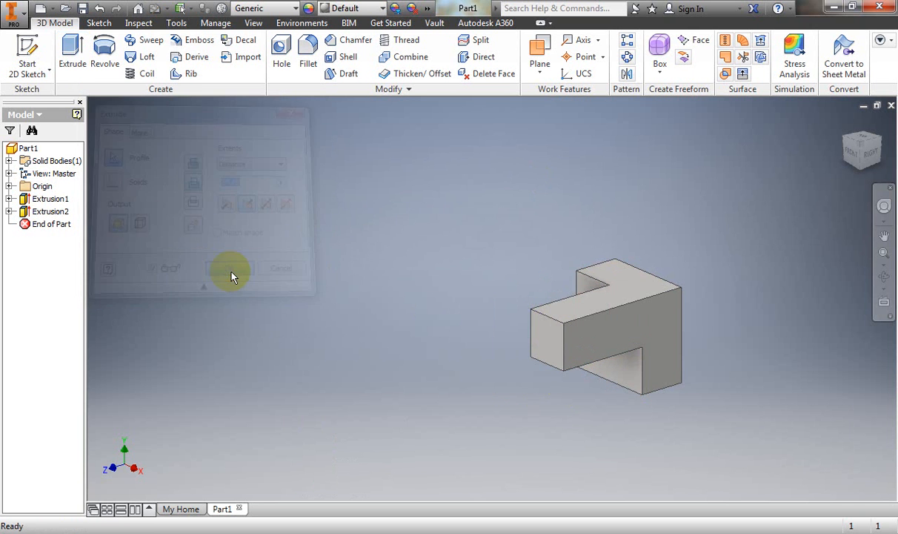
Orient the part upright like the reference picture and give it the blue "Blue - Wal..." appearance from the Inventor Material Library.
{"action": "mouse_move", "coordinate": [862, 146]}
{"action": "left_mouse_down"}
{"action": "mouse_move", "coordinate": [888, 128]}
{"action": "mouse_move", "coordinate": [142, 472]}
{"action": "mouse_move", "coordinate": [208, 422]}
{"action": "mouse_move", "coordinate": [239, 379]}
{"action": "mouse_move", "coordinate": [256, 407]}
{"action": "left_mouse_up"}
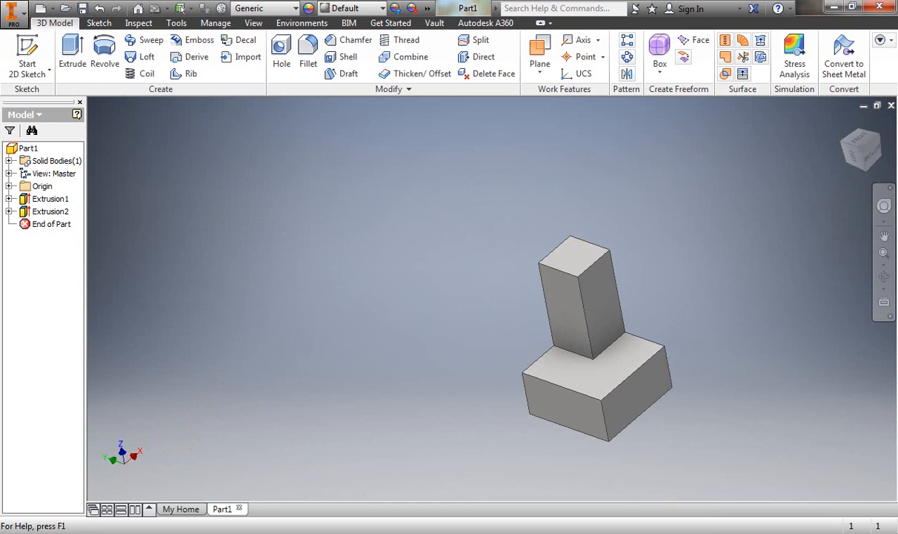
{"action": "left_click", "coordinate": [384, 10]}
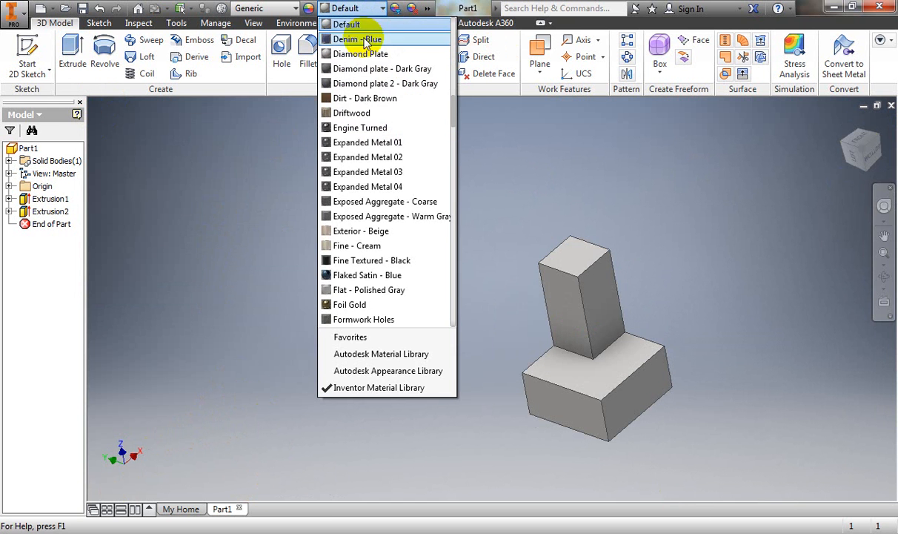
{"action": "left_click_drag", "start_coordinate": [455, 118], "coordinate": [453, 47]}
{"action": "left_click", "coordinate": [360, 99]}
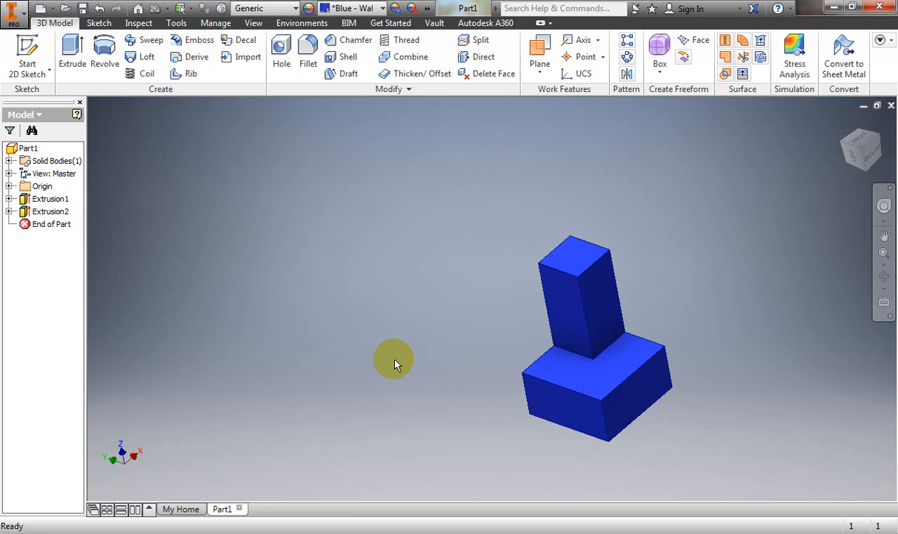
Switch to the Purple Piece document in Word, examine the shape of the purple puzzle piece, and return to Inventor.
{"action": "mouse_move", "coordinate": [371, 517]}
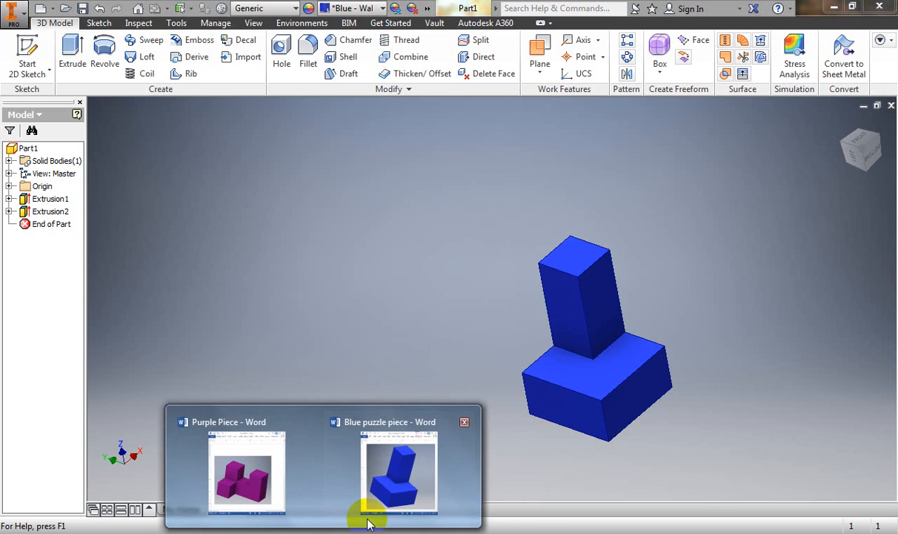
{"action": "left_click", "coordinate": [237, 501]}
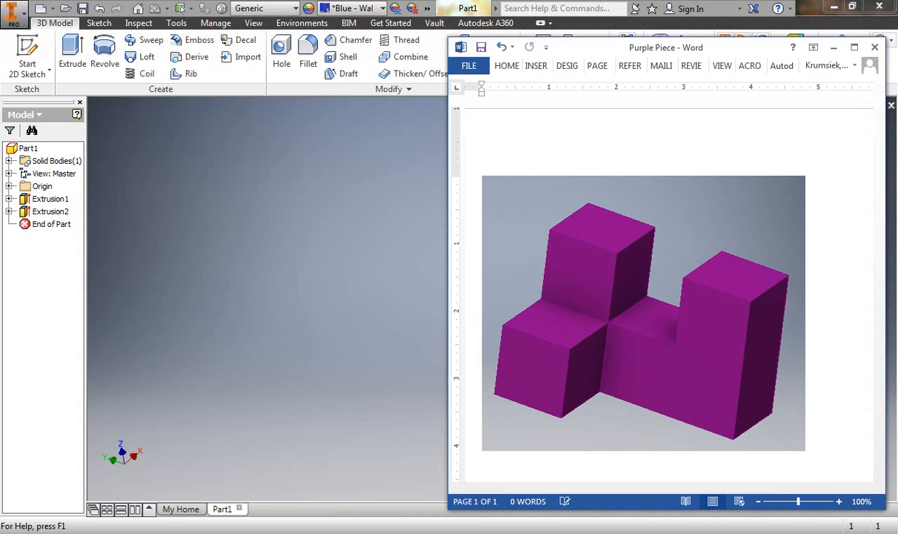
{"action": "left_click", "coordinate": [814, 351]}
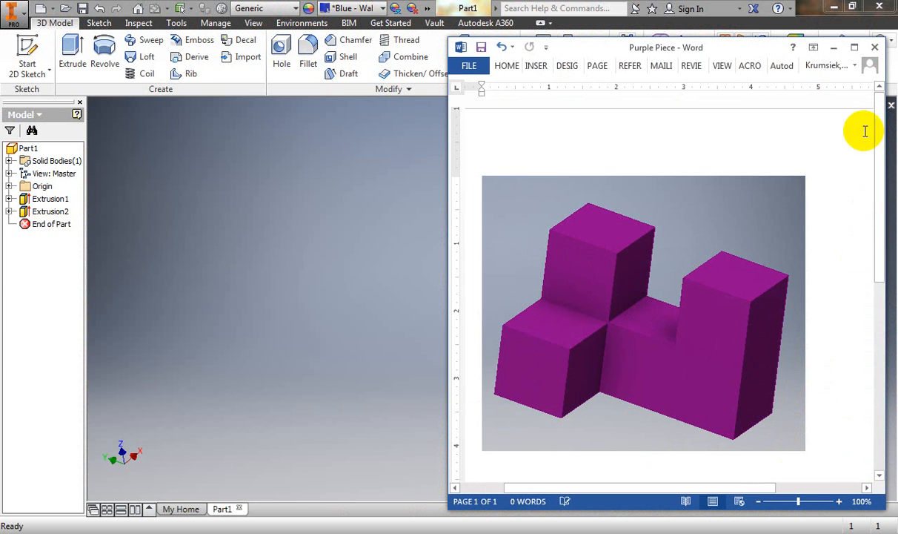
{"action": "left_click", "coordinate": [834, 47]}
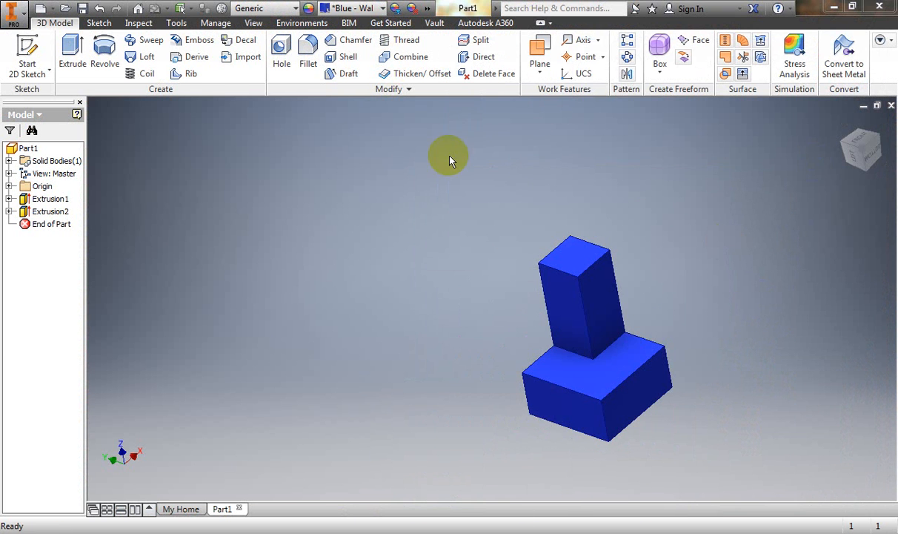
Create a new part file and start a 2D sketch on its front (XY) origin plane.
{"action": "left_click", "coordinate": [16, 14]}
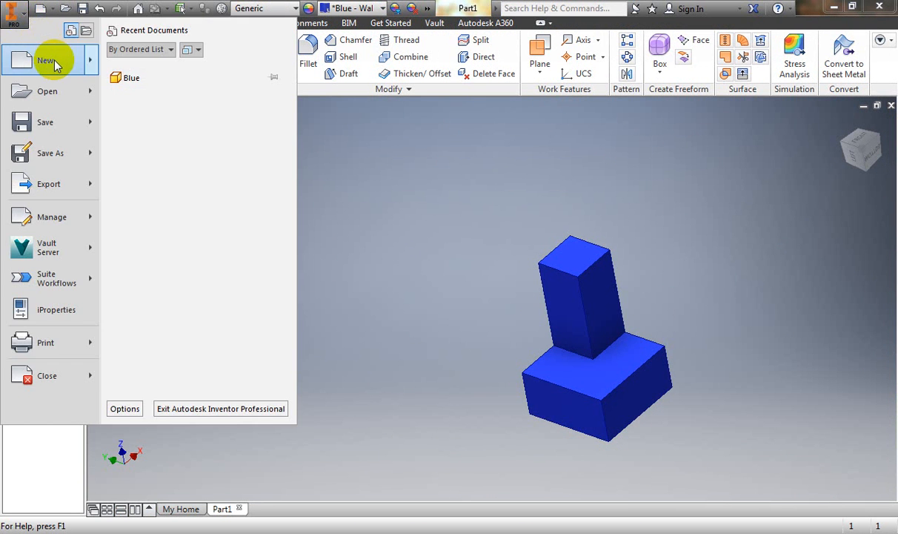
{"action": "mouse_move", "coordinate": [56, 65]}
{"action": "left_click", "coordinate": [163, 176]}
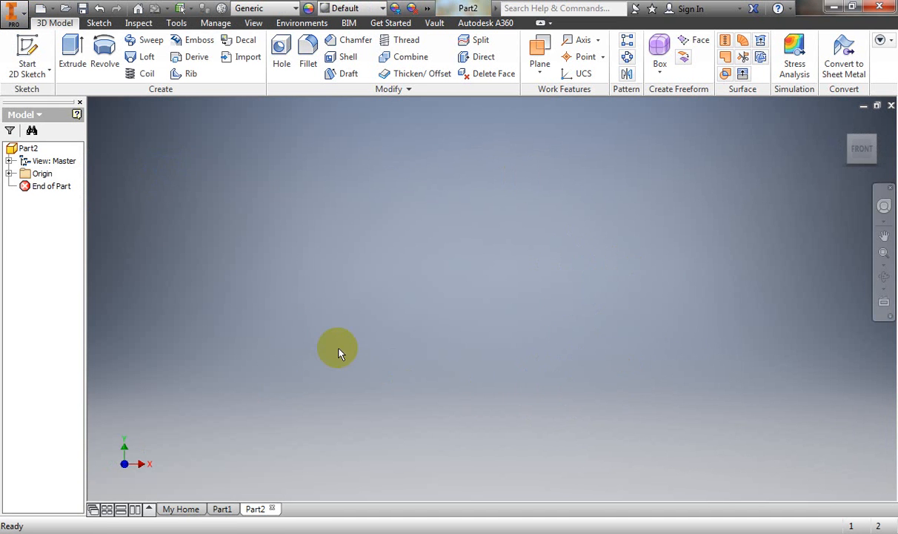
{"action": "mouse_move", "coordinate": [260, 512]}
{"action": "left_click", "coordinate": [26, 75]}
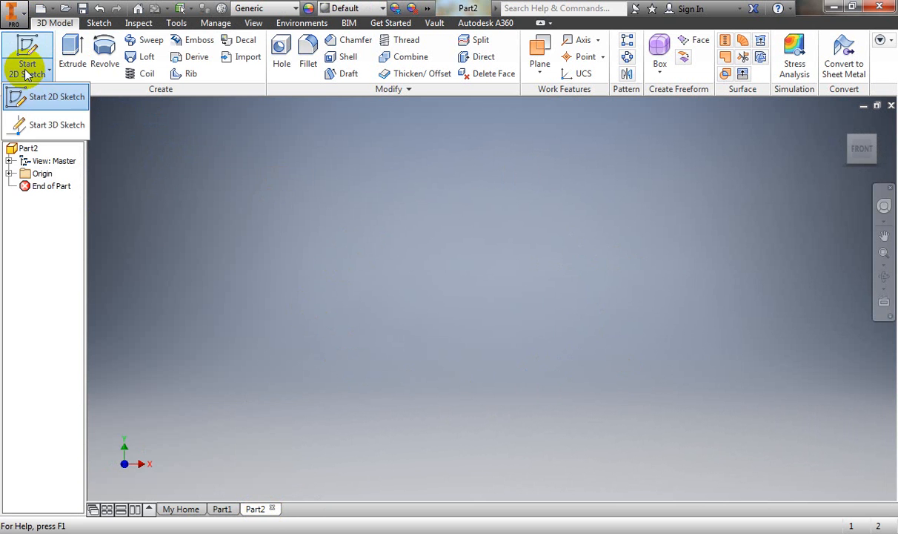
{"action": "left_click", "coordinate": [41, 96]}
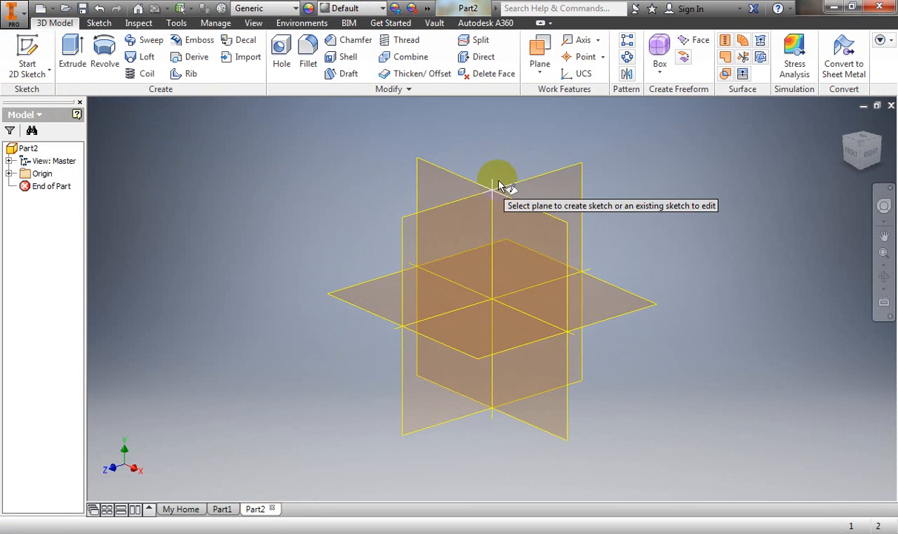
{"action": "left_click", "coordinate": [522, 224]}
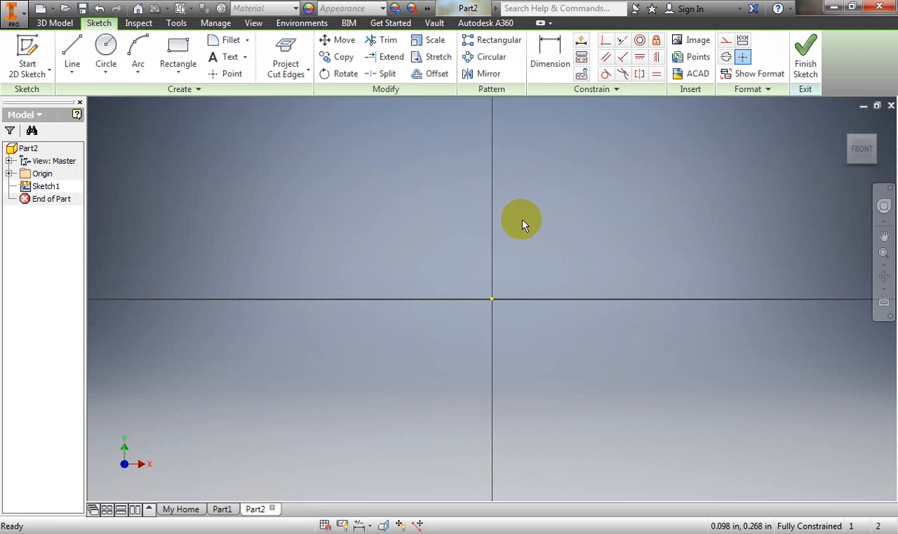
Check the Purple Piece picture in Word again for the piece's overall proportions, and return to the Inventor sketch.
{"action": "mouse_move", "coordinate": [387, 517]}
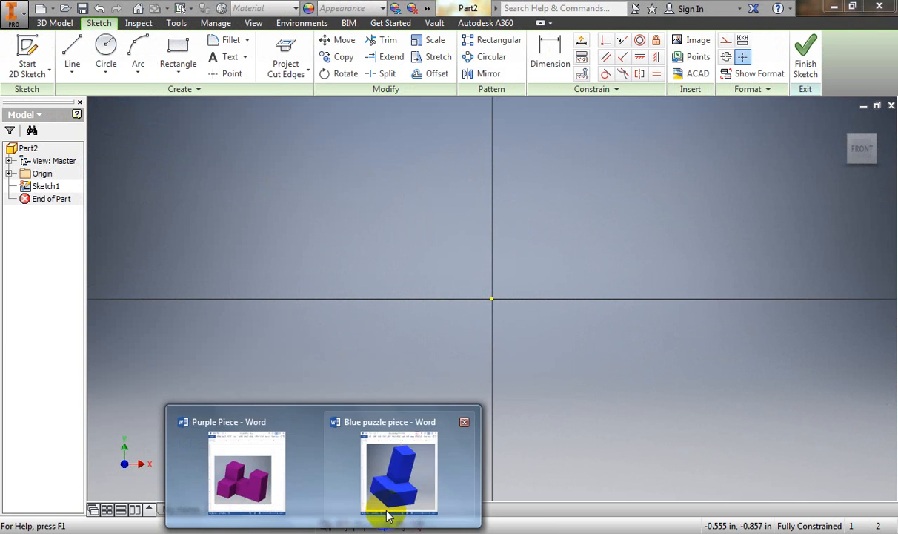
{"action": "left_click", "coordinate": [259, 489]}
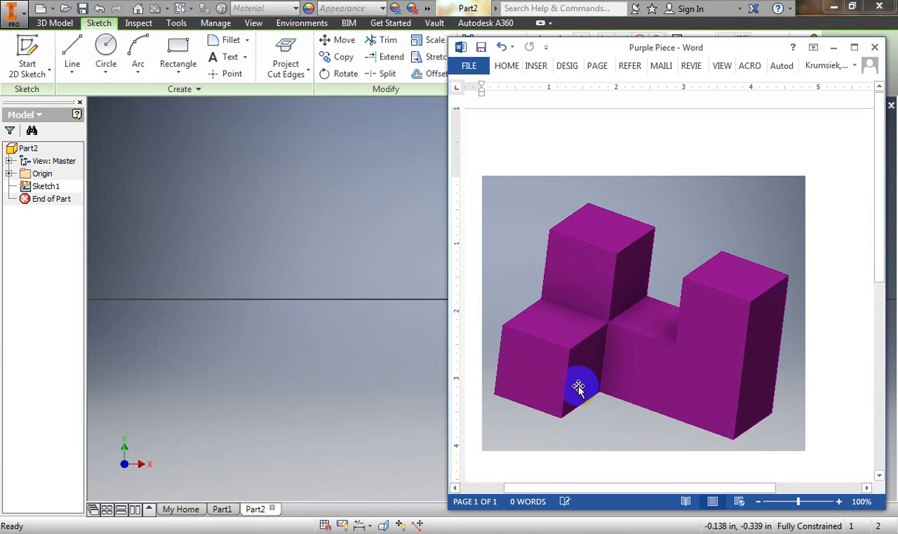
{"action": "mouse_move", "coordinate": [578, 387]}
{"action": "left_mouse_down"}
{"action": "mouse_move", "coordinate": [593, 272]}
{"action": "mouse_move", "coordinate": [571, 365]}
{"action": "mouse_move", "coordinate": [630, 370]}
{"action": "left_mouse_up"}
{"action": "left_click", "coordinate": [284, 396]}
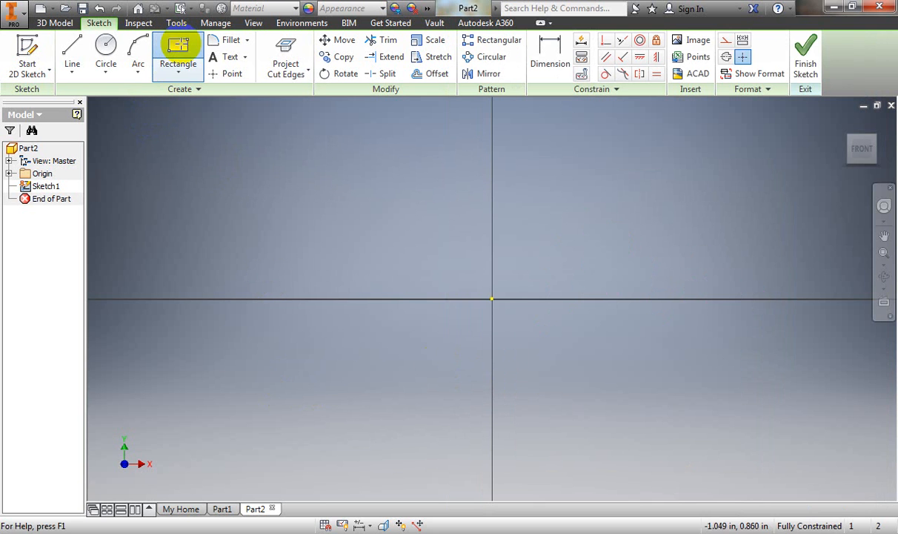
Sketch a horizontal two-point rectangle about 1.89 in wide surrounding the origin.
{"action": "left_click", "coordinate": [178, 46]}
{"action": "left_click_drag", "start_coordinate": [214, 166], "coordinate": [760, 442]}
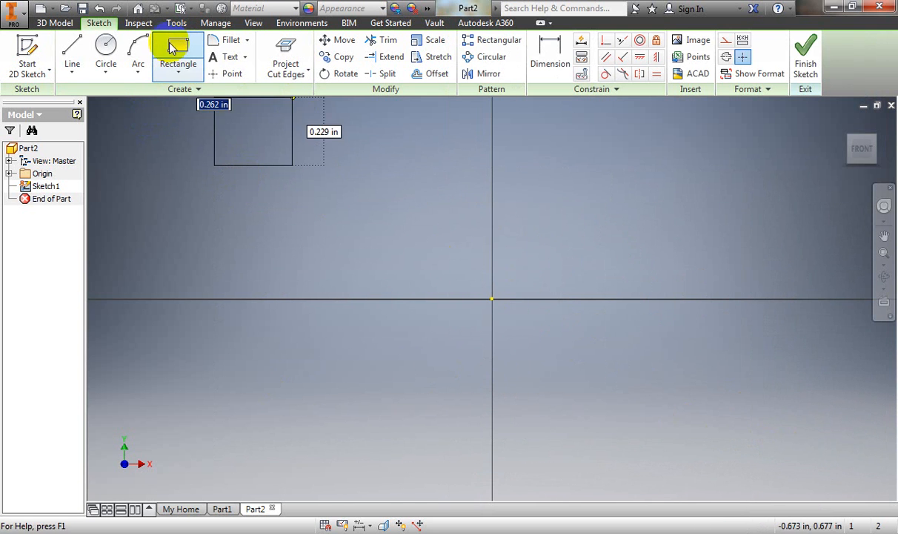
{"action": "left_click", "coordinate": [776, 426]}
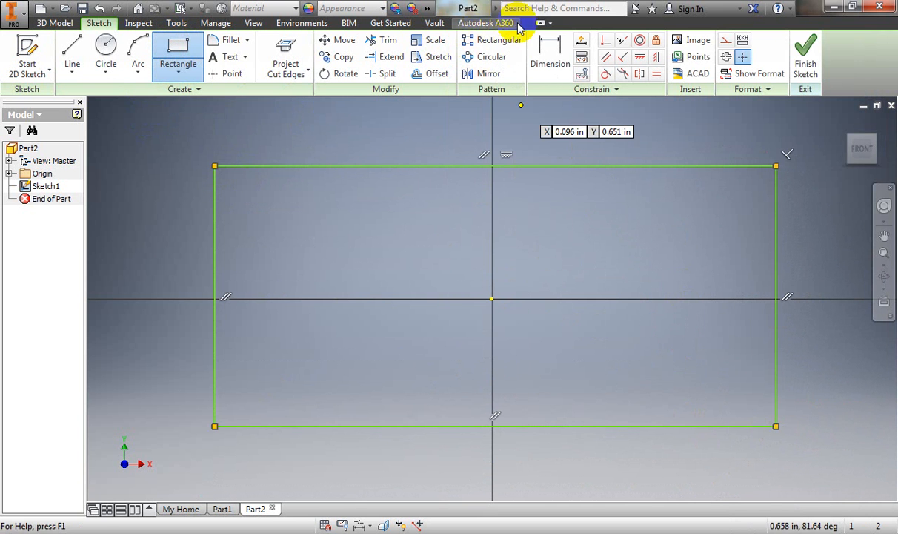
Dimension the rectangle's upper edge and set its width to 3*.75 in.
{"action": "left_click", "coordinate": [548, 58]}
{"action": "left_click", "coordinate": [534, 166]}
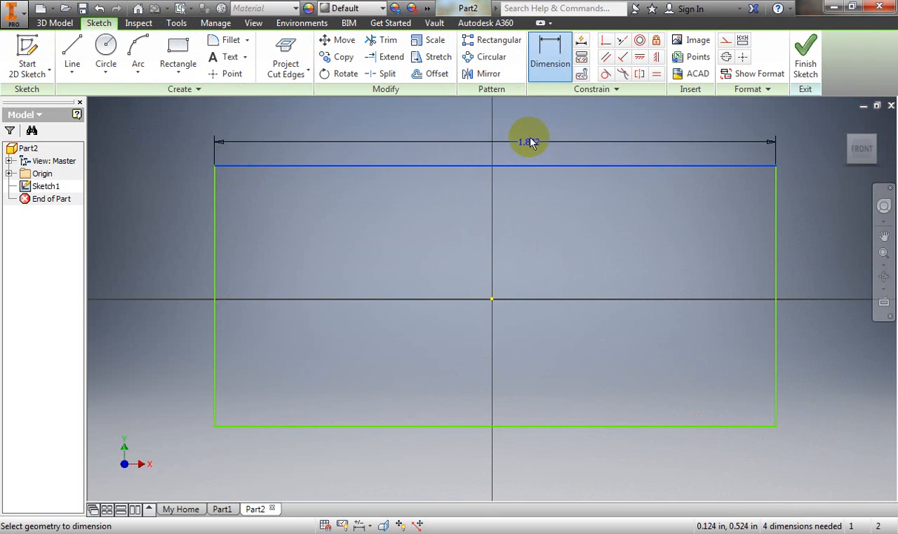
{"action": "left_click", "coordinate": [530, 131]}
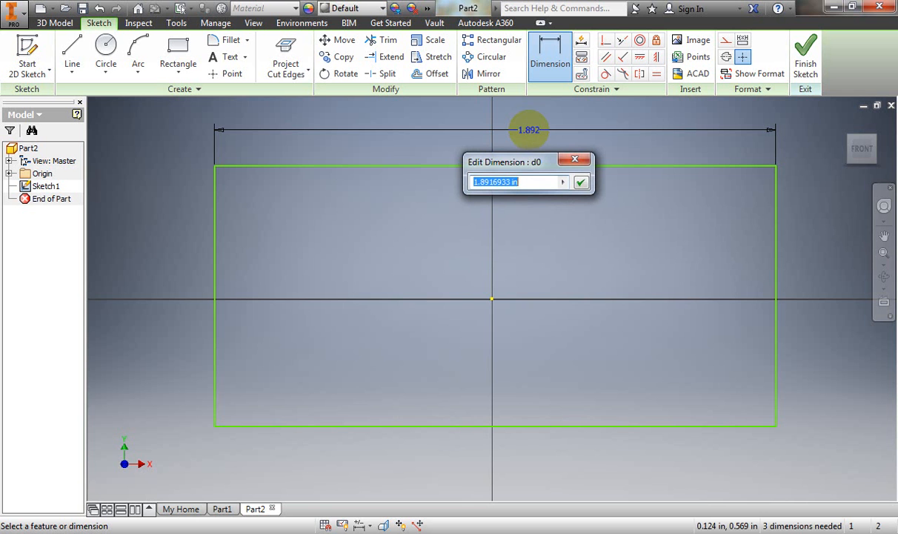
{"action": "type", "text": "3"}
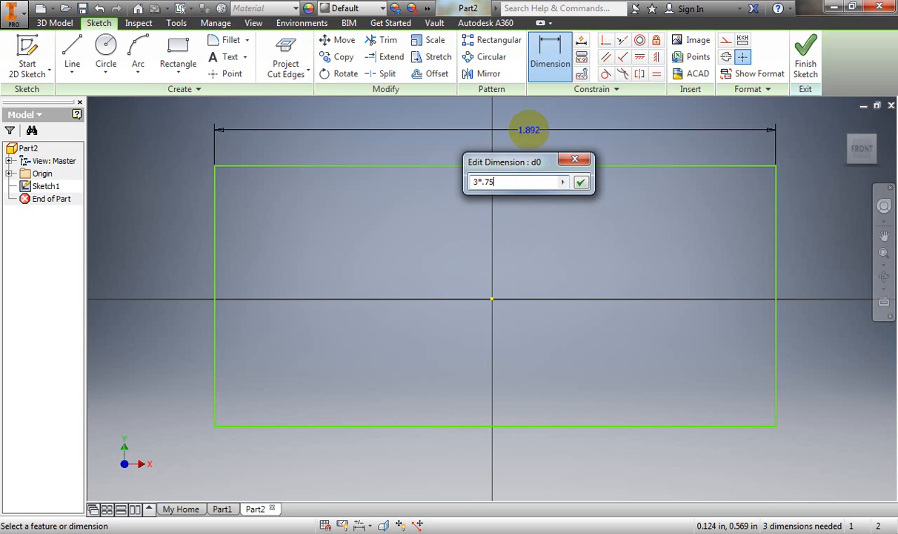
{"action": "type", "text": "*.75"}
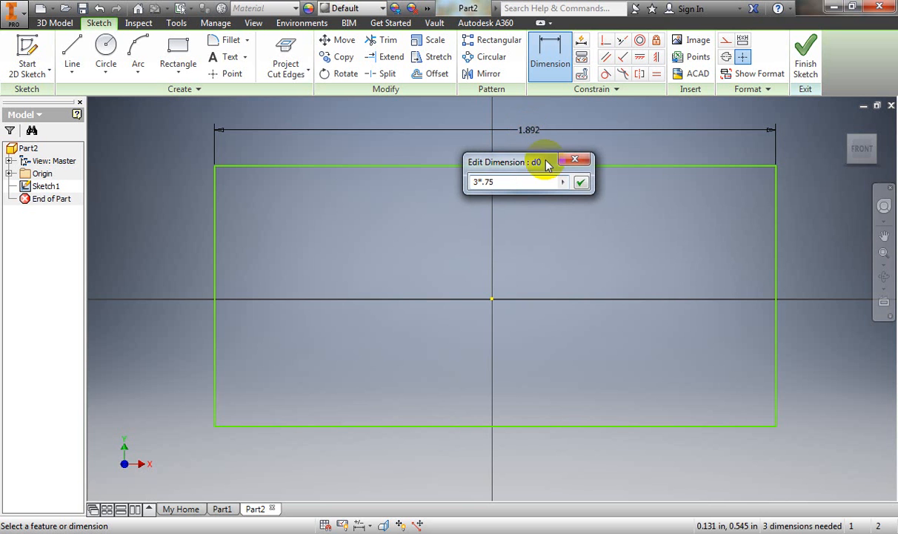
{"action": "left_click", "coordinate": [580, 183]}
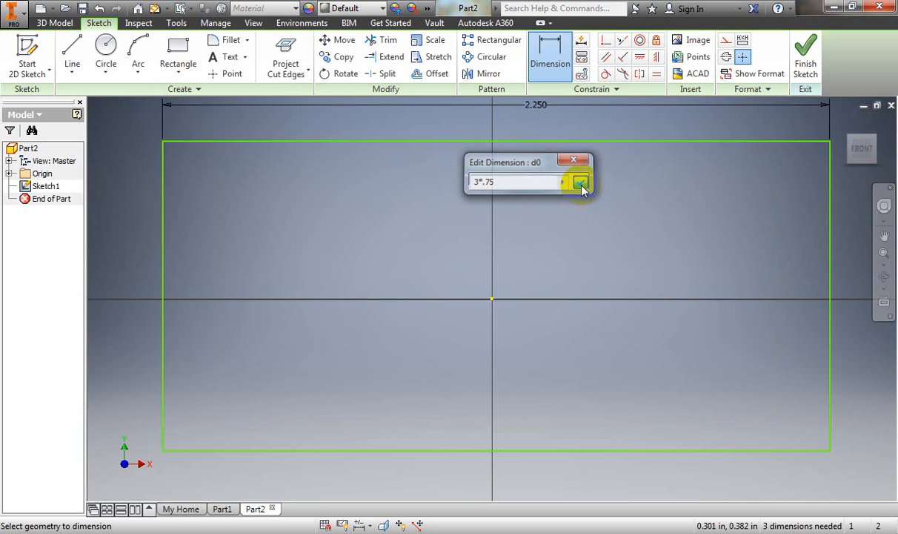
Dimension the rectangle's vertical edge and set its height to 2*.75 in.
{"action": "left_click", "coordinate": [543, 63]}
{"action": "left_click_drag", "start_coordinate": [163, 234], "coordinate": [120, 259]}
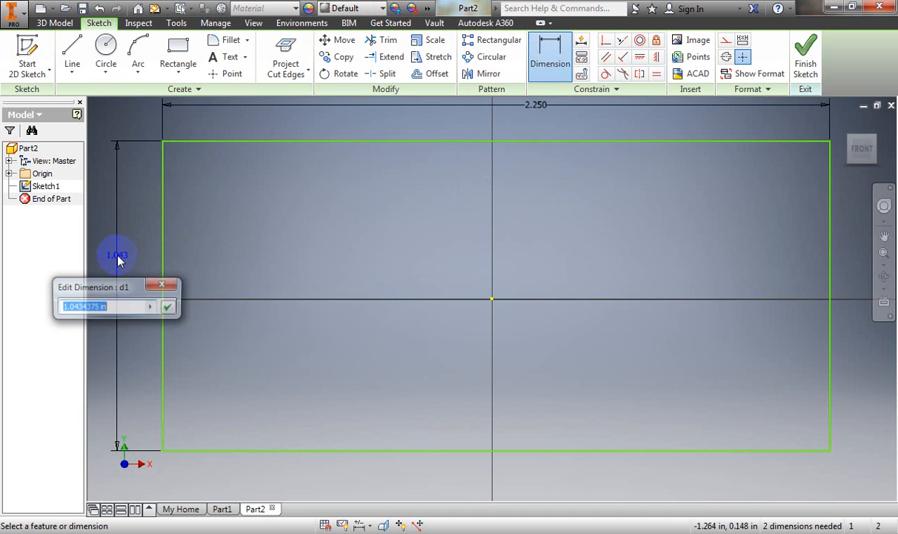
{"action": "type", "text": "2*.75"}
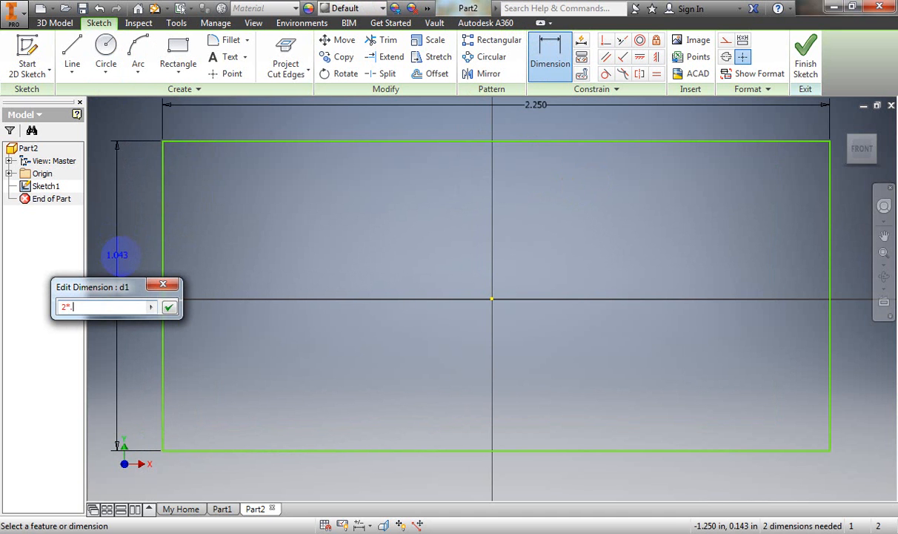
{"action": "left_click", "coordinate": [169, 307]}
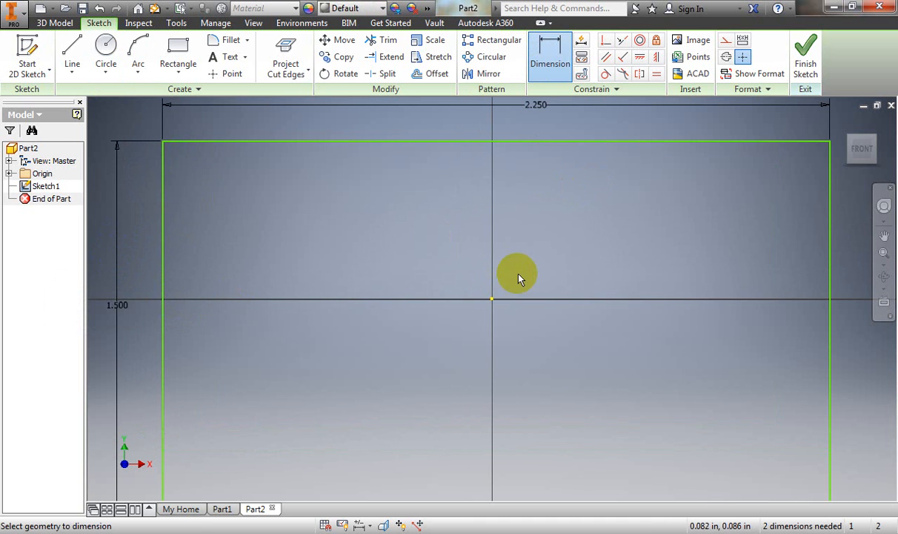
{"action": "scroll", "coordinate": [521, 276], "scroll_direction": "down", "scroll_amount": 3}
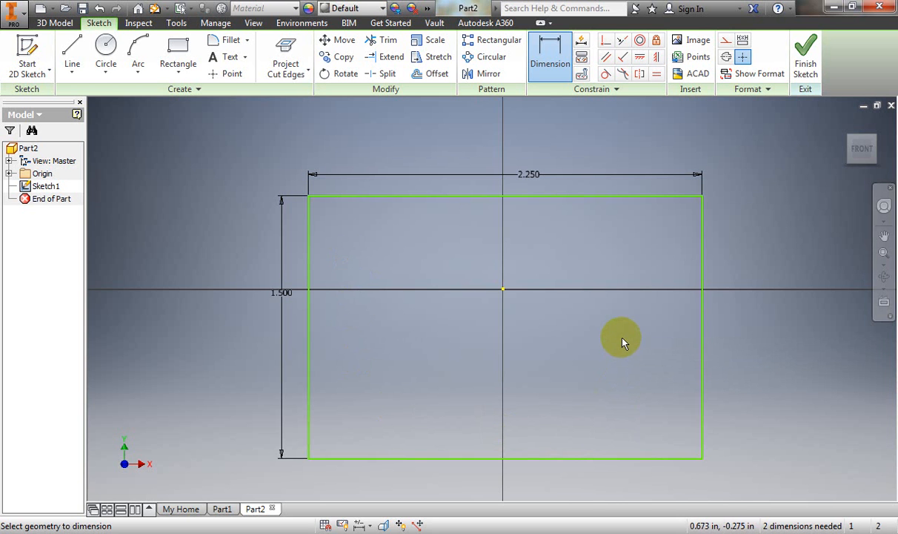
Finish the rectangle sketch, check the Purple Piece picture in Word for the piece's depth, and return to Inventor.
{"action": "left_click", "coordinate": [803, 65]}
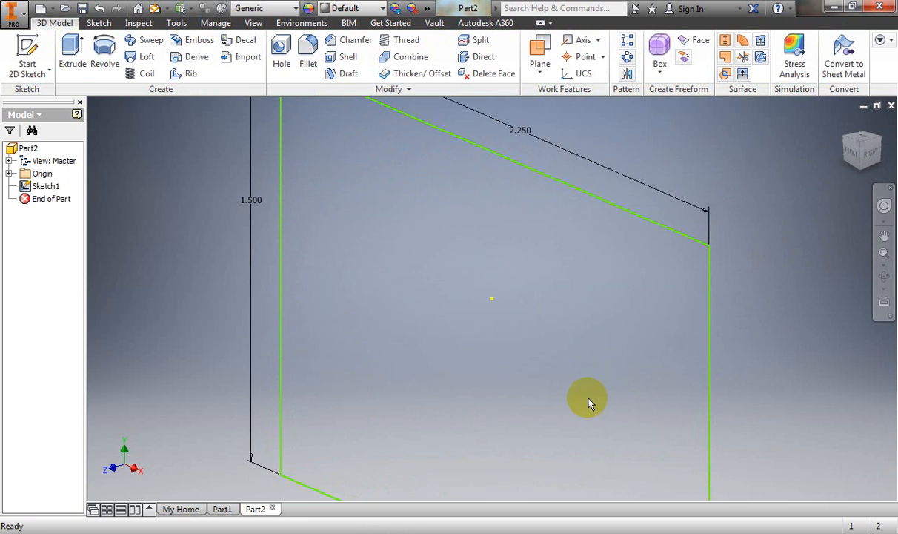
{"action": "mouse_move", "coordinate": [349, 524]}
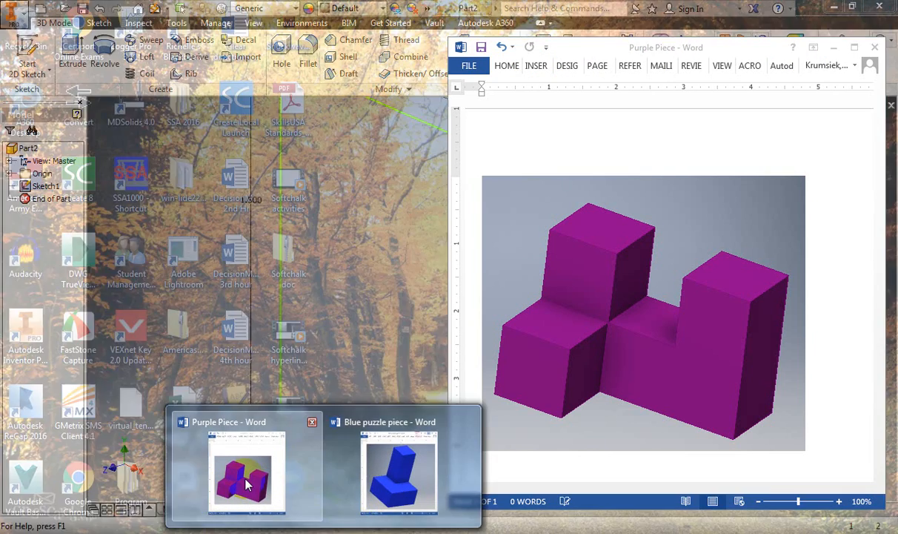
{"action": "left_click", "coordinate": [223, 474]}
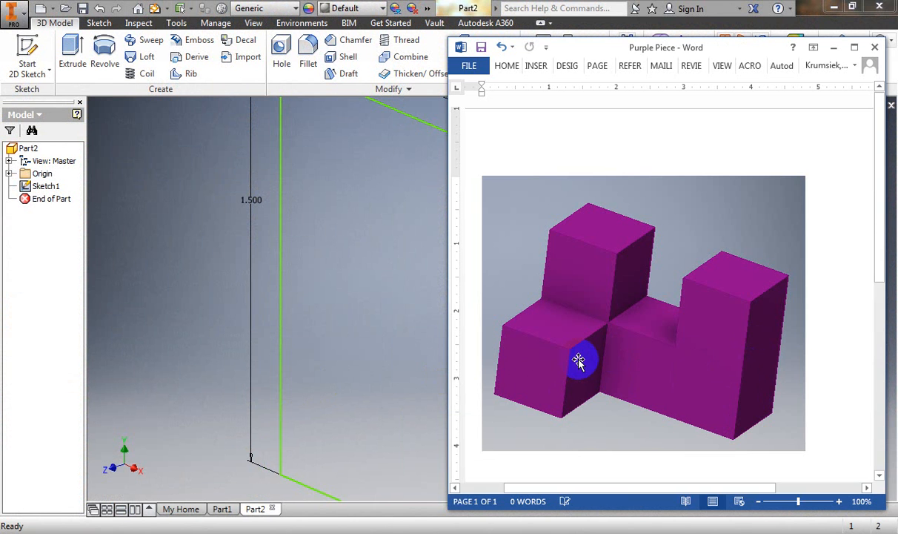
{"action": "left_click", "coordinate": [874, 48]}
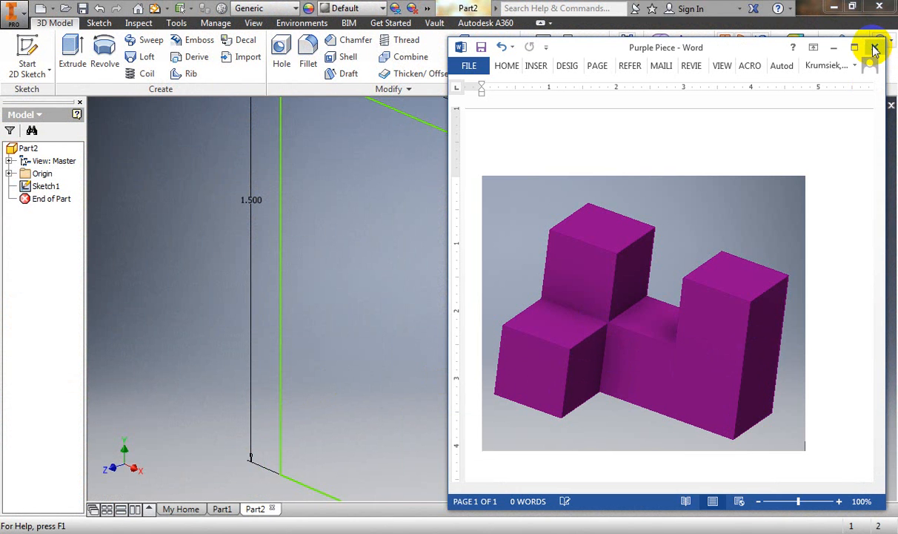
{"action": "left_click", "coordinate": [834, 48]}
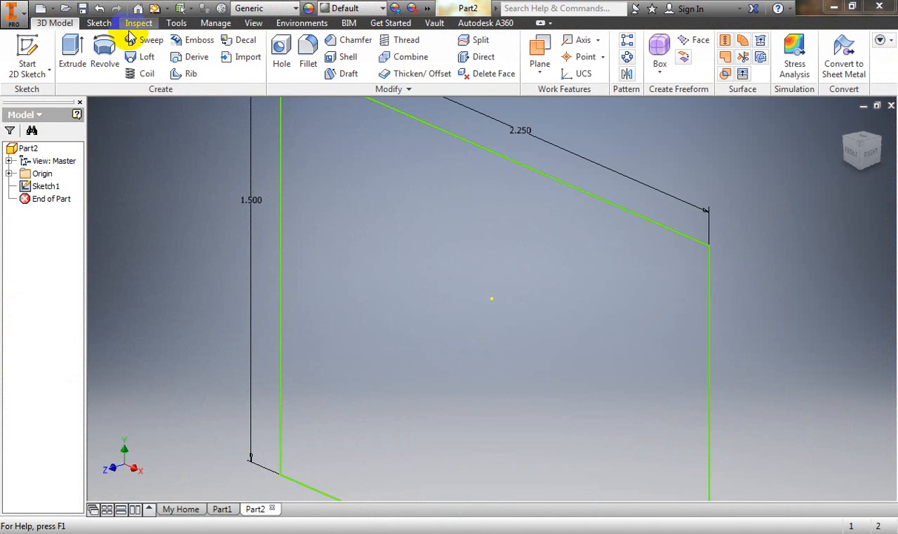
Extrude the rectangle symmetrically about the sketch plane by a total distance of 2*.75 in.
{"action": "left_click", "coordinate": [71, 46]}
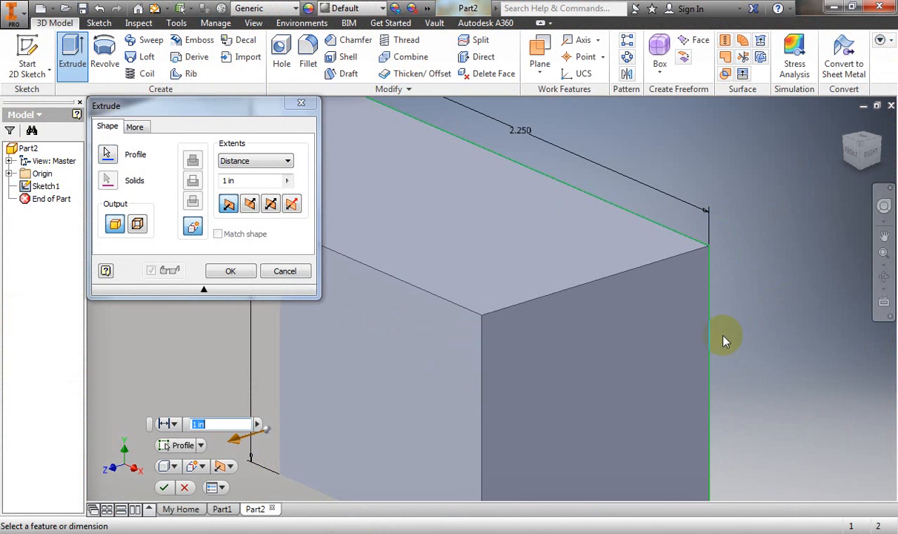
{"action": "left_click", "coordinate": [271, 205]}
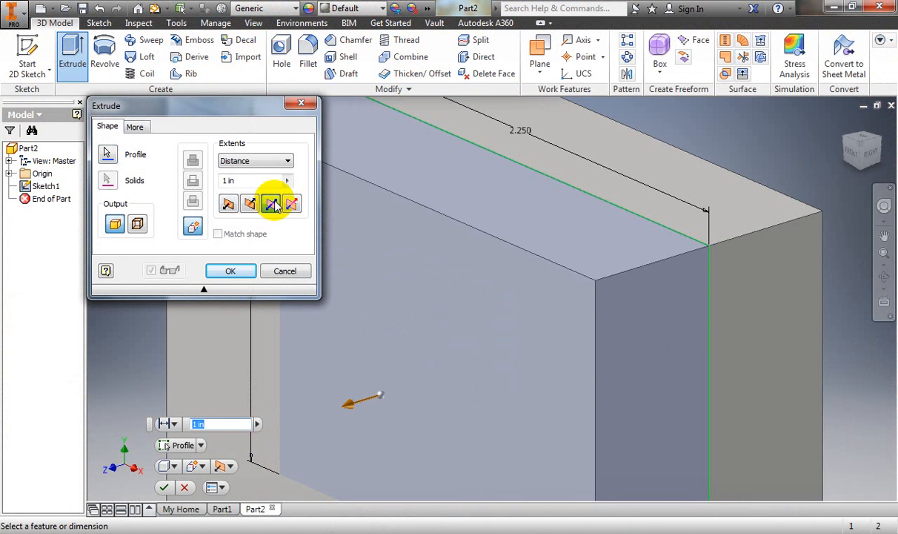
{"action": "left_click", "coordinate": [228, 181]}
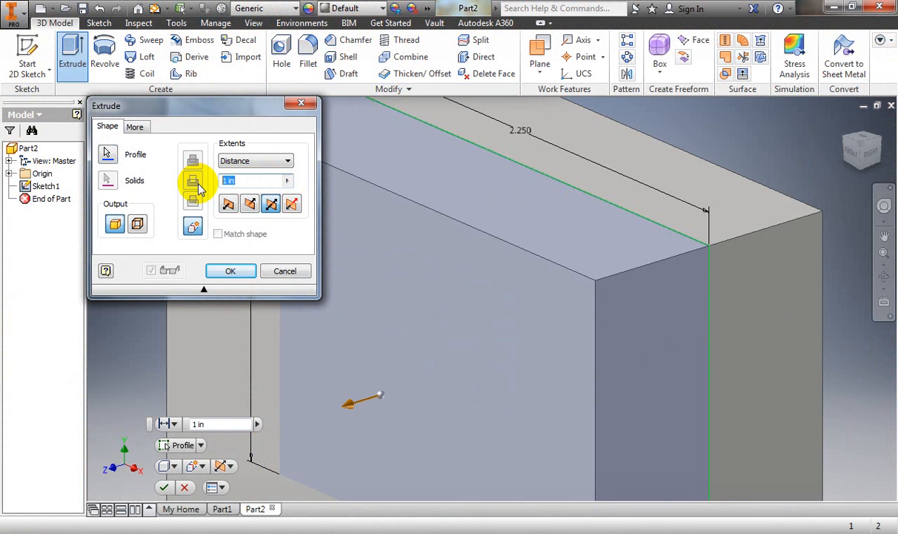
{"action": "type", "text": "2*.75"}
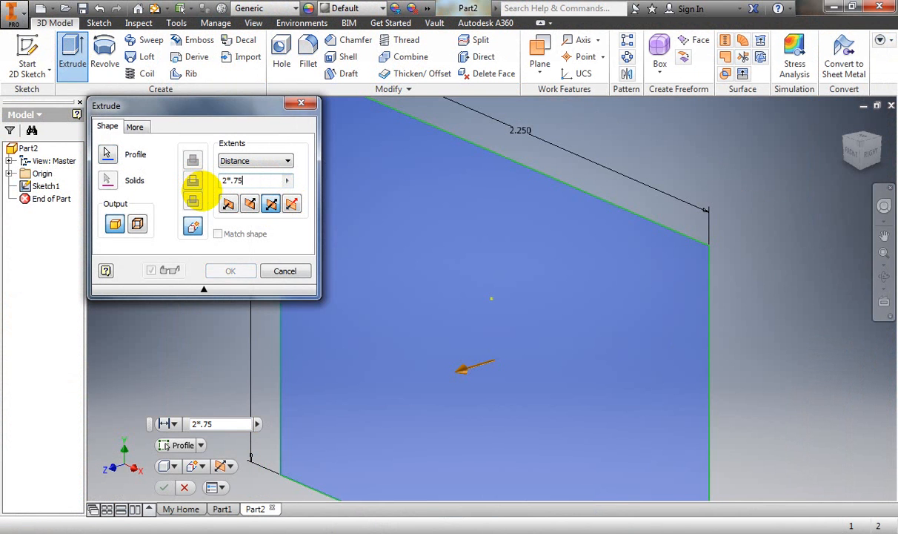
{"action": "scroll", "coordinate": [517, 236], "scroll_direction": "up", "scroll_amount": 3}
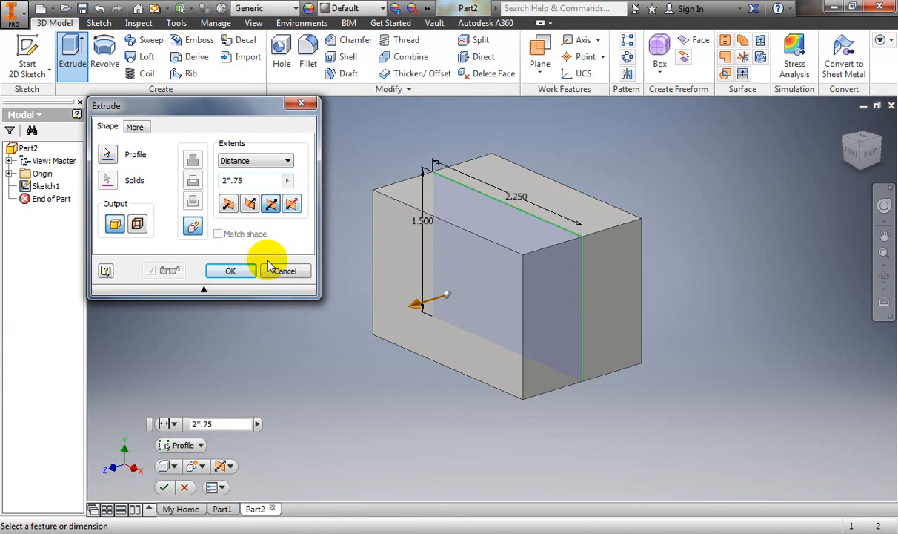
{"action": "left_click", "coordinate": [222, 271]}
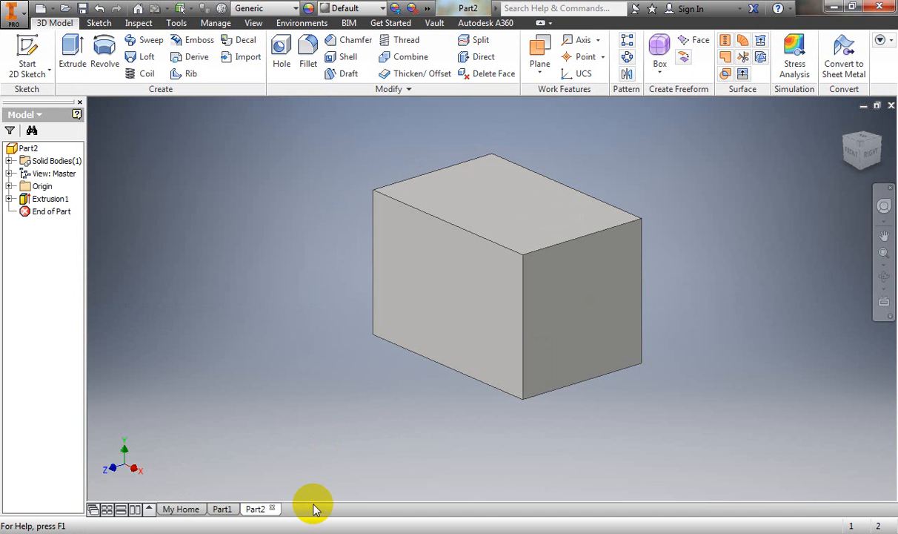
Compare the solid block with the Purple Piece picture in Word to find the protruding front cube, and return to Inventor.
{"action": "mouse_move", "coordinate": [317, 528]}
{"action": "left_click", "coordinate": [226, 486]}
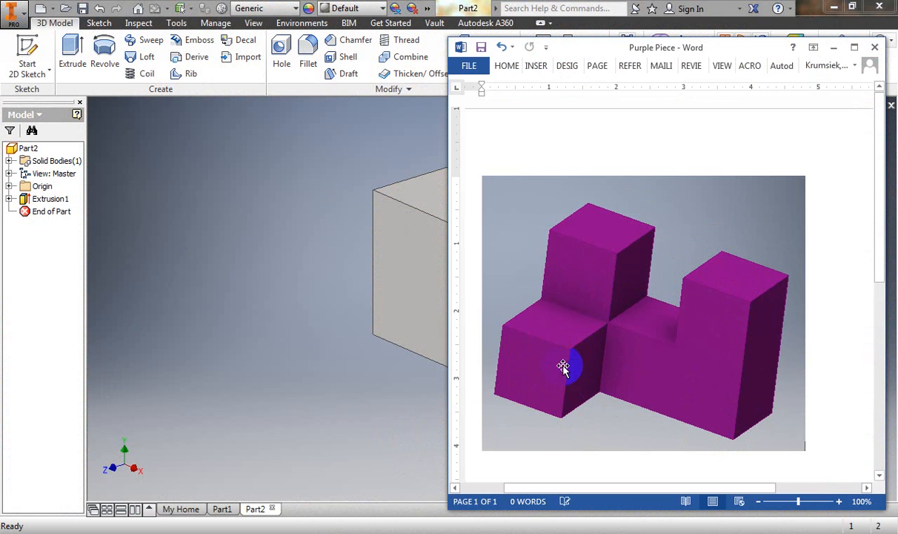
{"action": "left_click", "coordinate": [239, 408]}
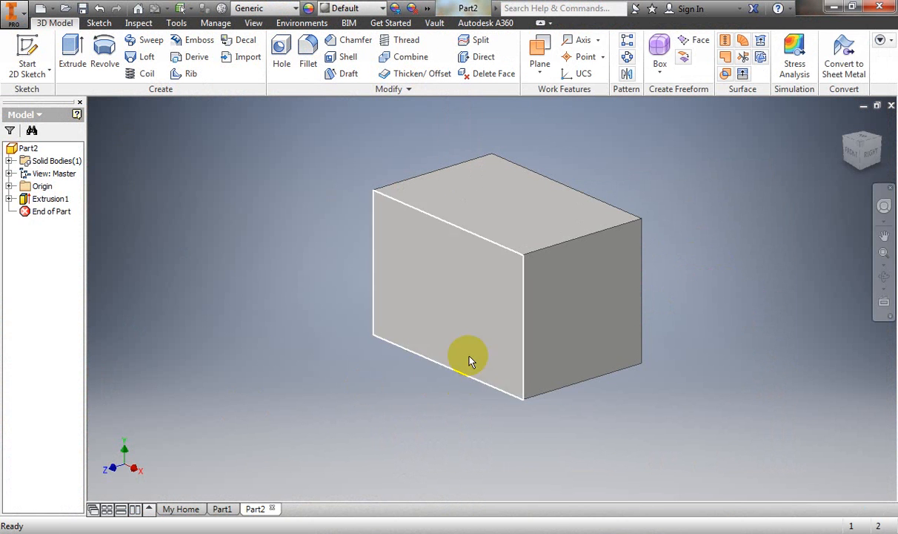
Start a 2D sketch on the block's large front face and project the face's outline into it.
{"action": "left_click", "coordinate": [35, 70]}
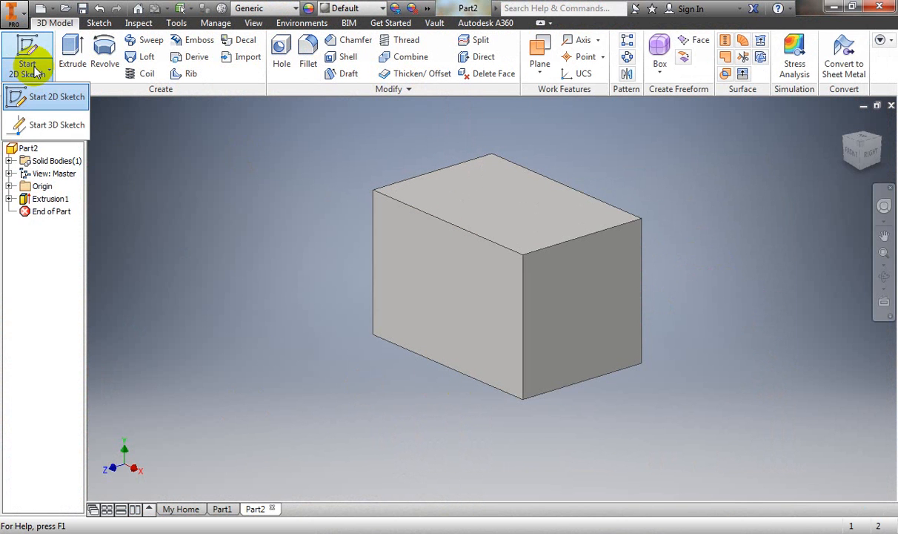
{"action": "left_click", "coordinate": [52, 97]}
{"action": "left_click", "coordinate": [431, 272]}
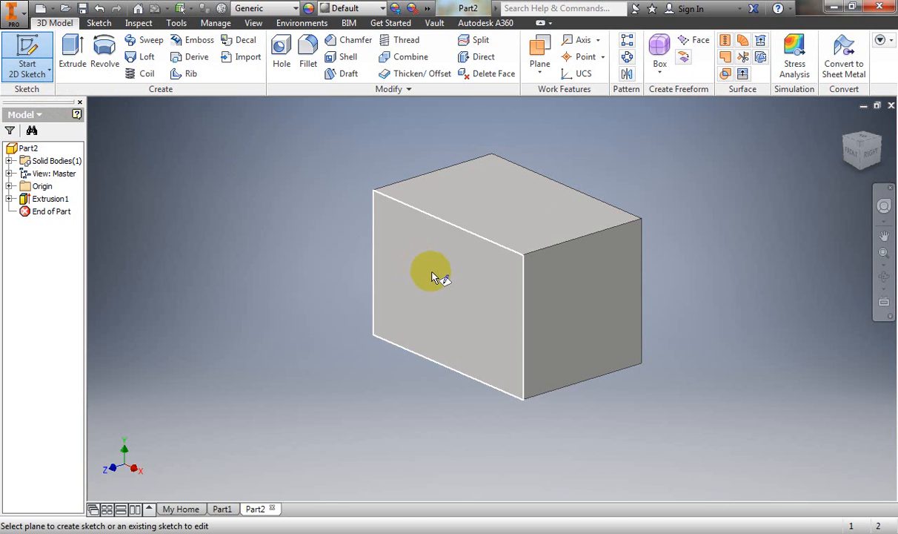
{"action": "left_click", "coordinate": [437, 278]}
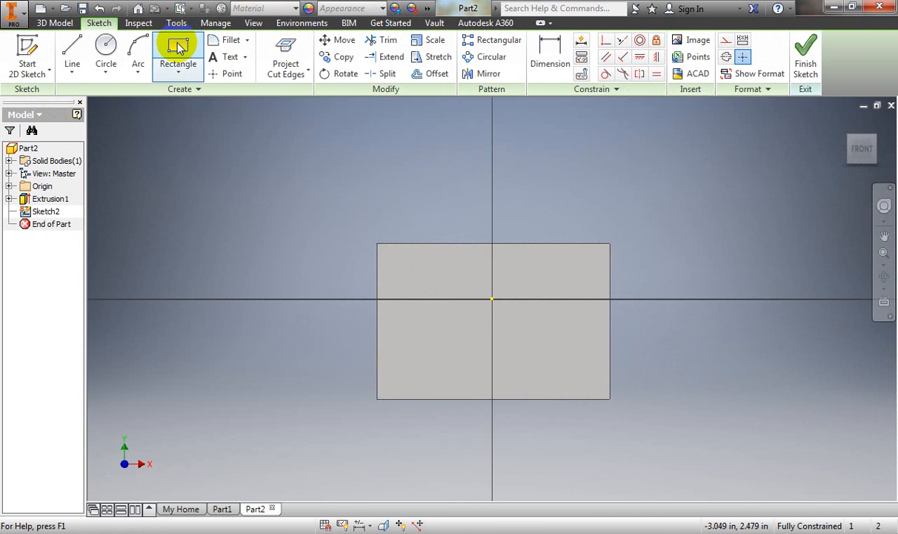
{"action": "left_click", "coordinate": [285, 49]}
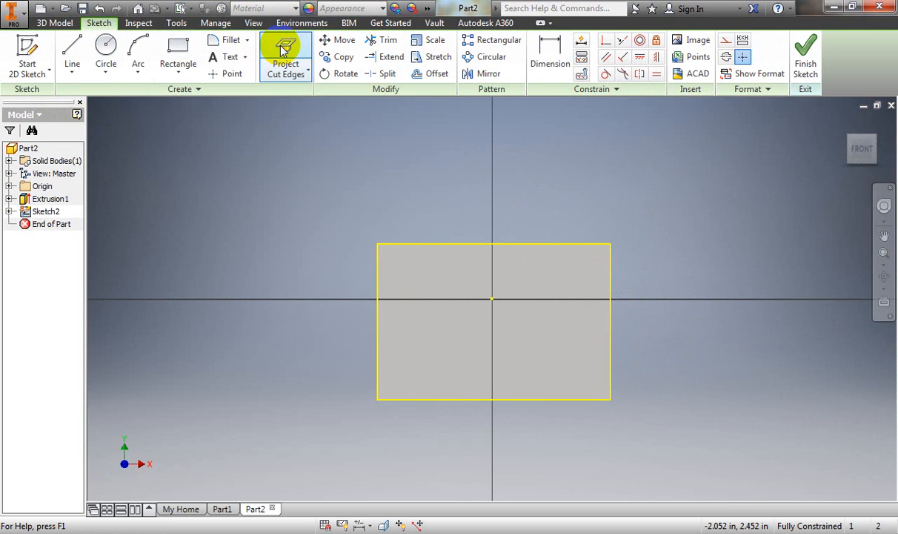
Draw a .75 by .75 in rectangle from the front face's lower-left corner and finish the sketch.
{"action": "left_click", "coordinate": [179, 50]}
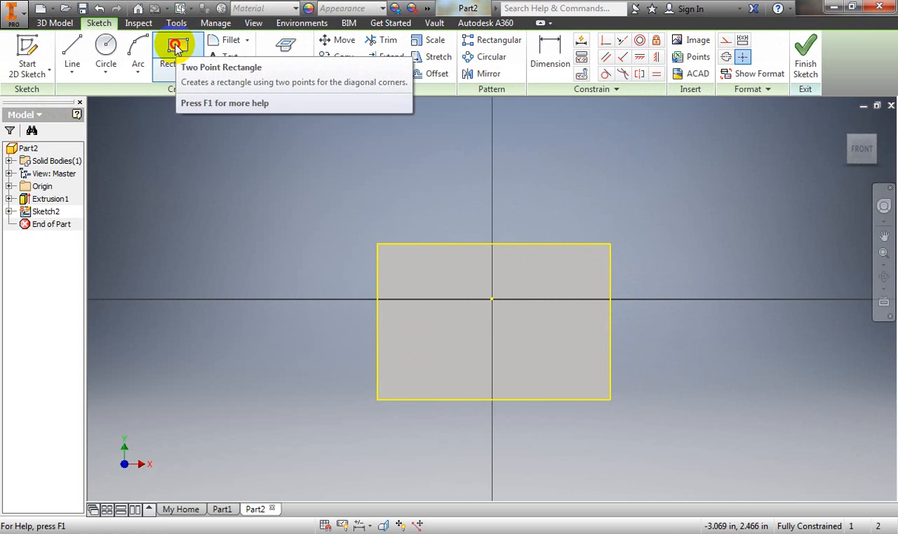
{"action": "left_click", "coordinate": [378, 398]}
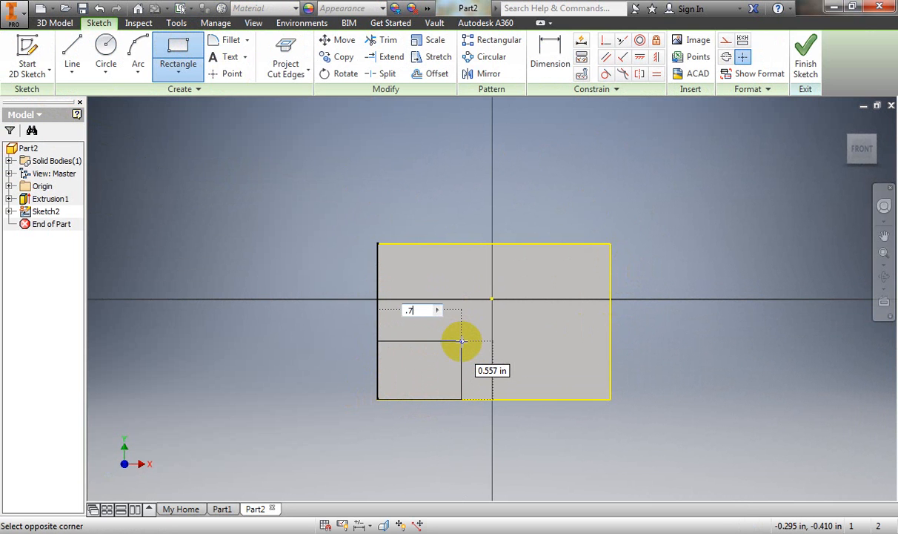
{"action": "type", "text": ".75"}
{"action": "key", "text": "Tab"}
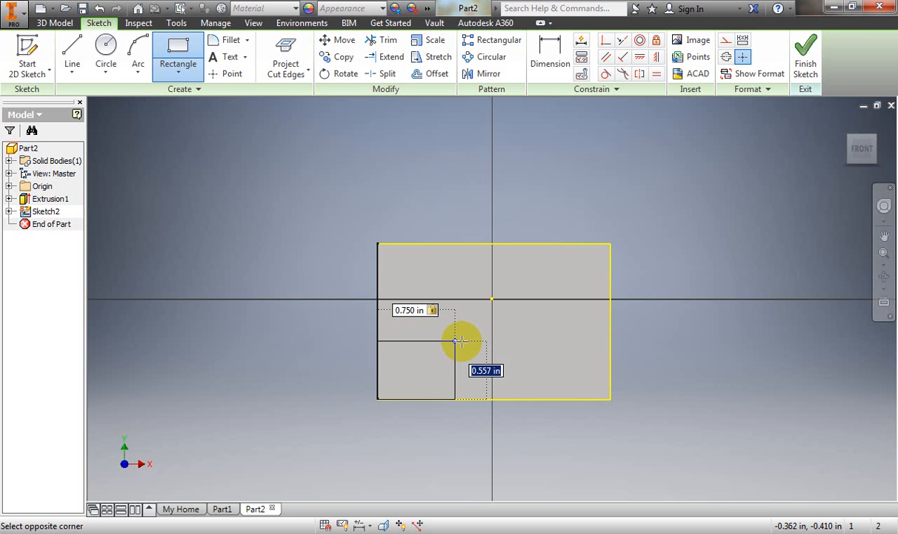
{"action": "type", "text": "."}
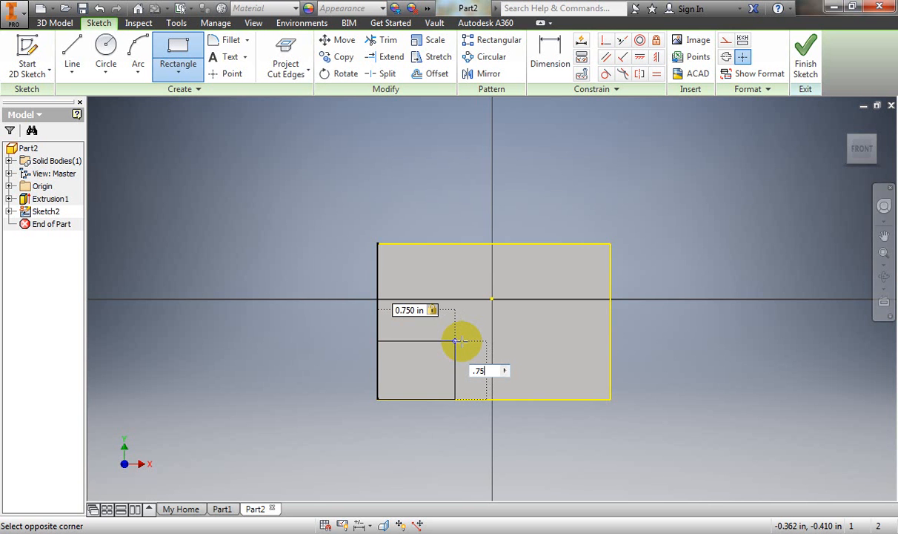
{"action": "type", "text": "75"}
{"action": "key", "text": "Tab"}
{"action": "key", "text": "Return"}
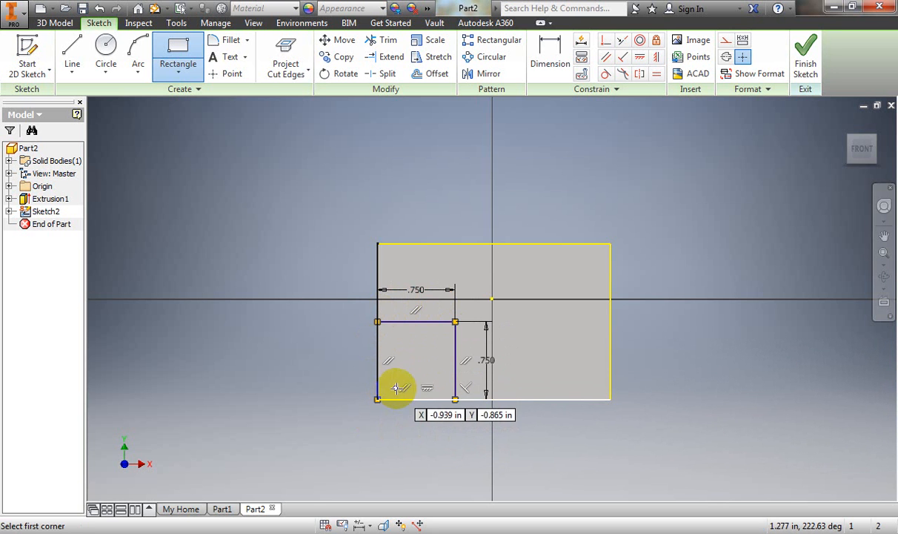
{"action": "left_click", "coordinate": [807, 65]}
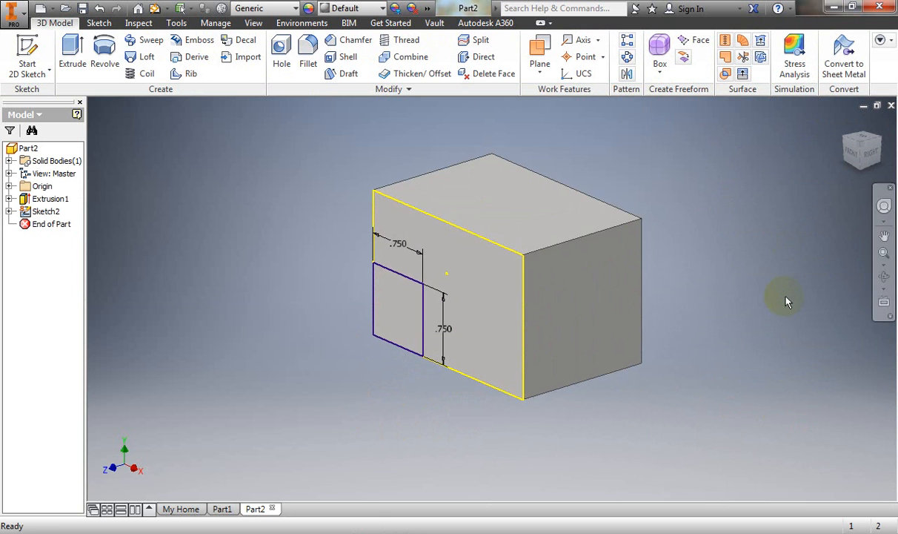
Cut the L-shaped area around the small square .75 in deep into the block, leaving the corner cube protruding.
{"action": "left_click", "coordinate": [73, 49]}
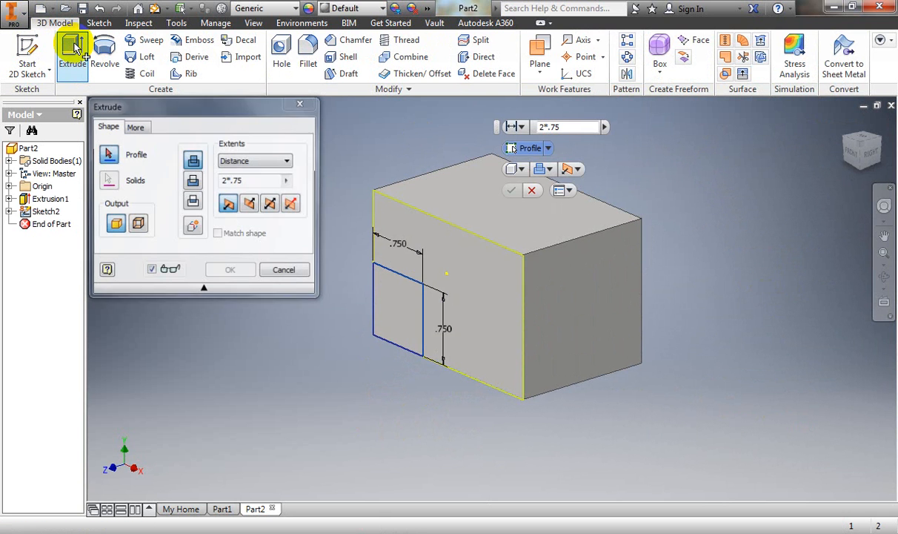
{"action": "left_click", "coordinate": [481, 291]}
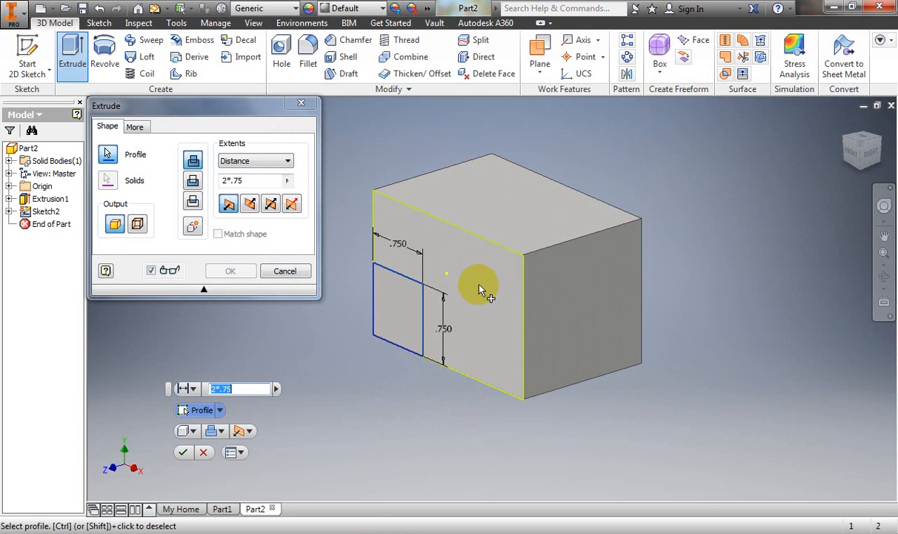
{"action": "left_click", "coordinate": [250, 204]}
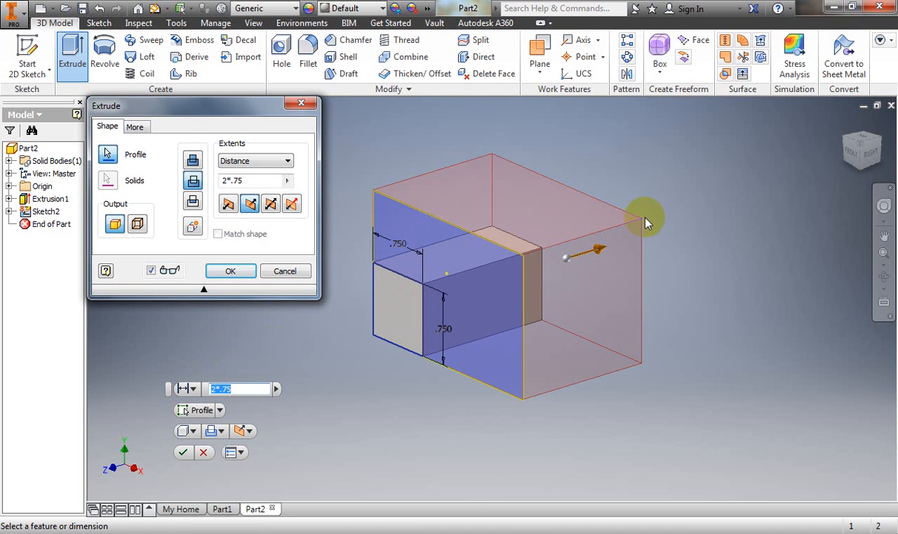
{"action": "mouse_move", "coordinate": [232, 180]}
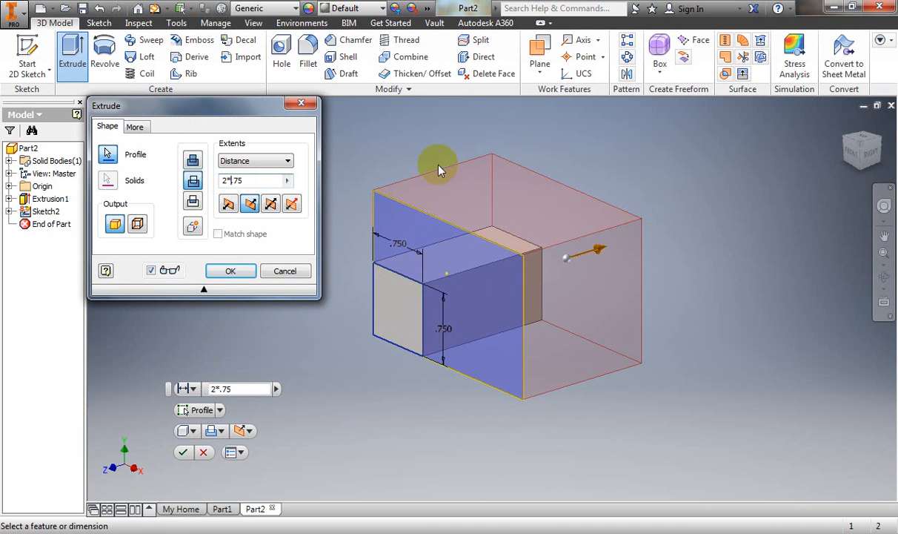
{"action": "key", "text": "BackSpace"}
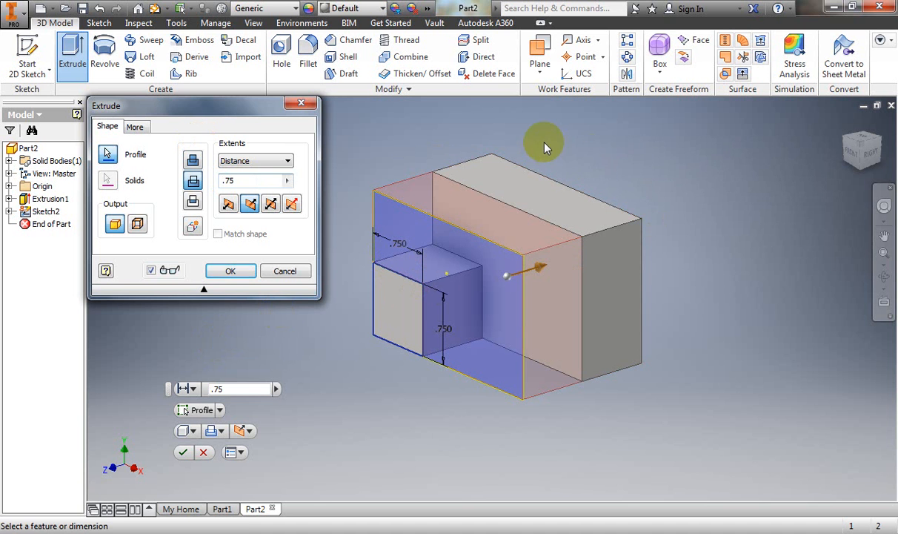
{"action": "left_click", "coordinate": [229, 273]}
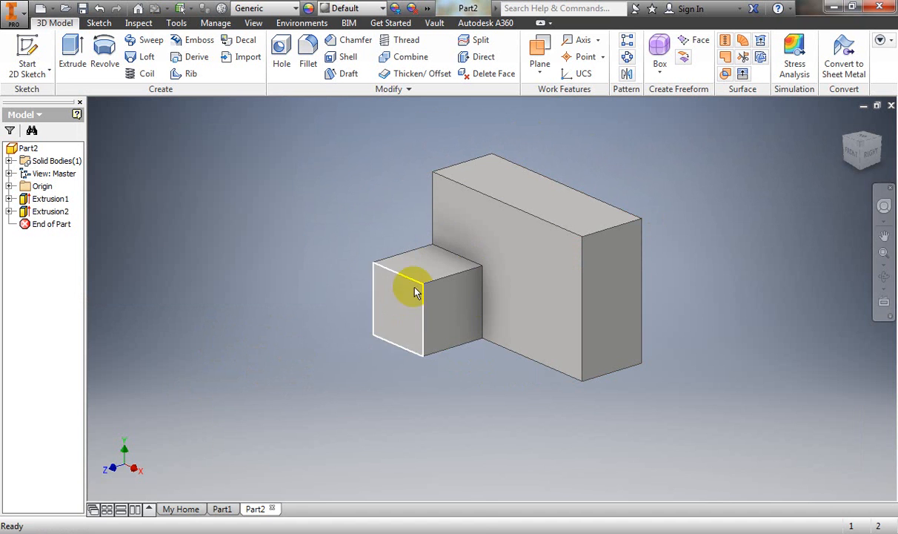
Check the Purple Piece picture in Word for the notch between the two upper cubes, and return to Inventor.
{"action": "mouse_move", "coordinate": [323, 532]}
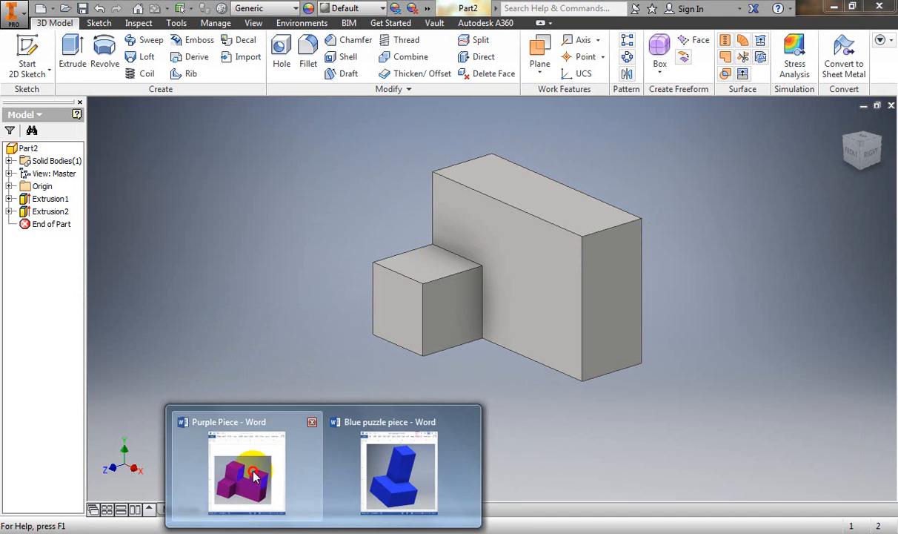
{"action": "left_click", "coordinate": [235, 475]}
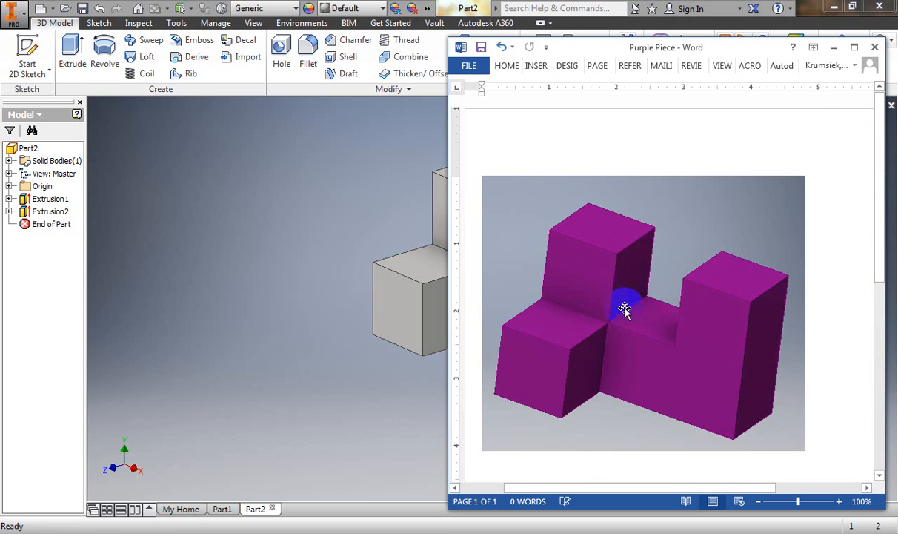
{"action": "left_click", "coordinate": [833, 47]}
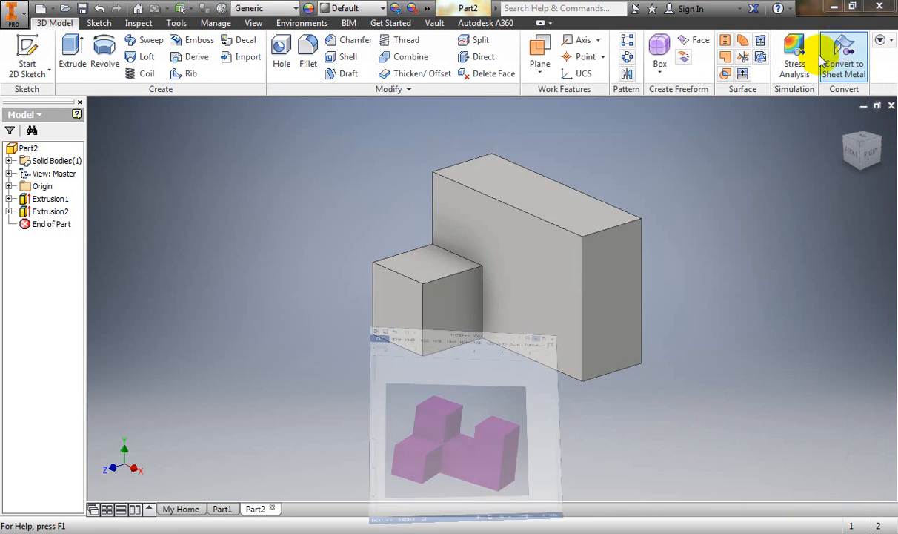
Start a 2D sketch on the recessed L-shaped front face and project the block's edges into it.
{"action": "left_click", "coordinate": [25, 72]}
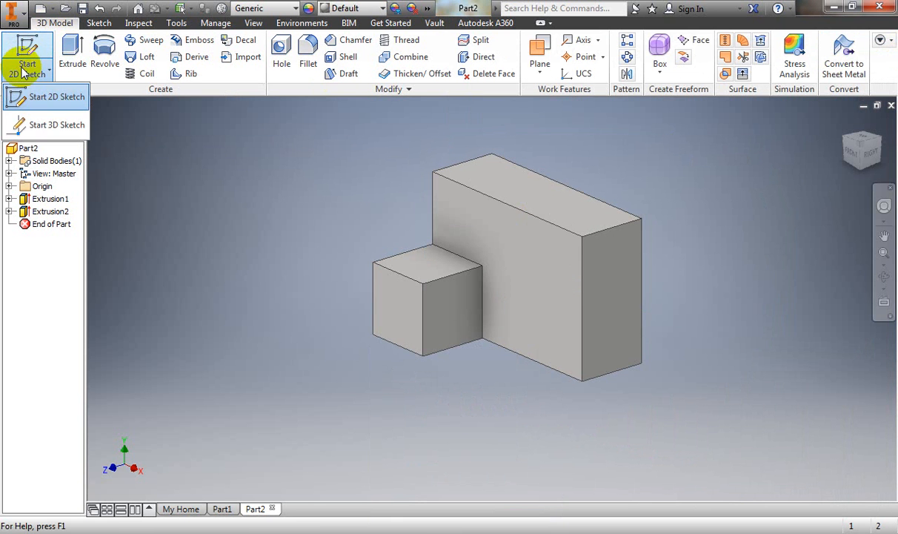
{"action": "left_click", "coordinate": [25, 96]}
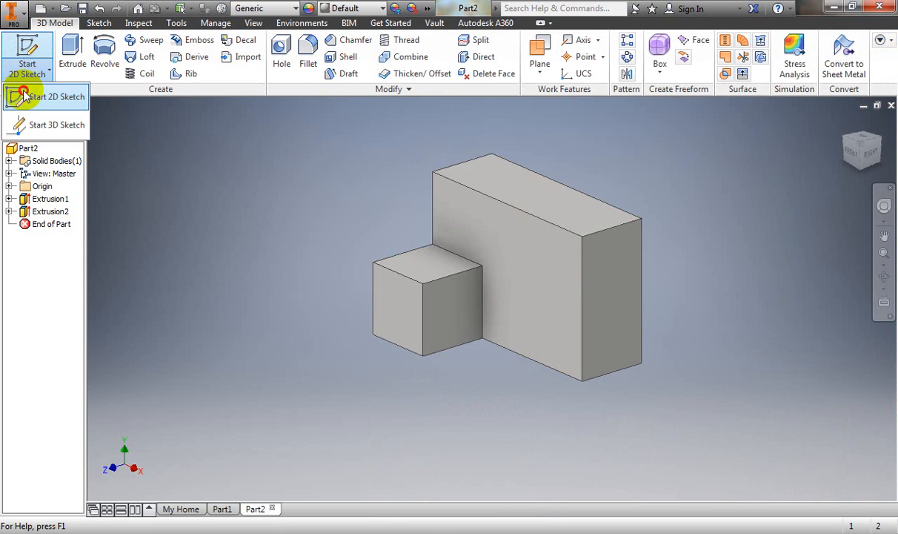
{"action": "left_click", "coordinate": [510, 242]}
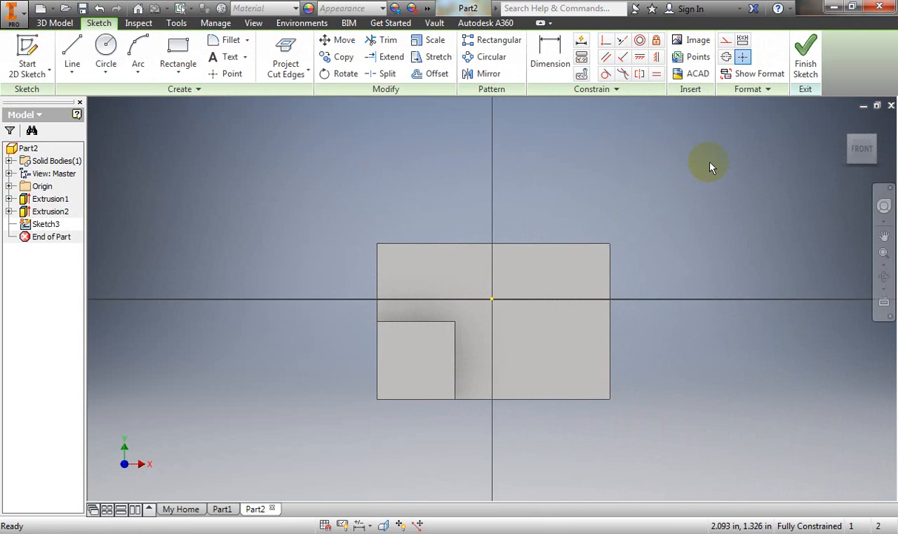
{"action": "left_click", "coordinate": [291, 72]}
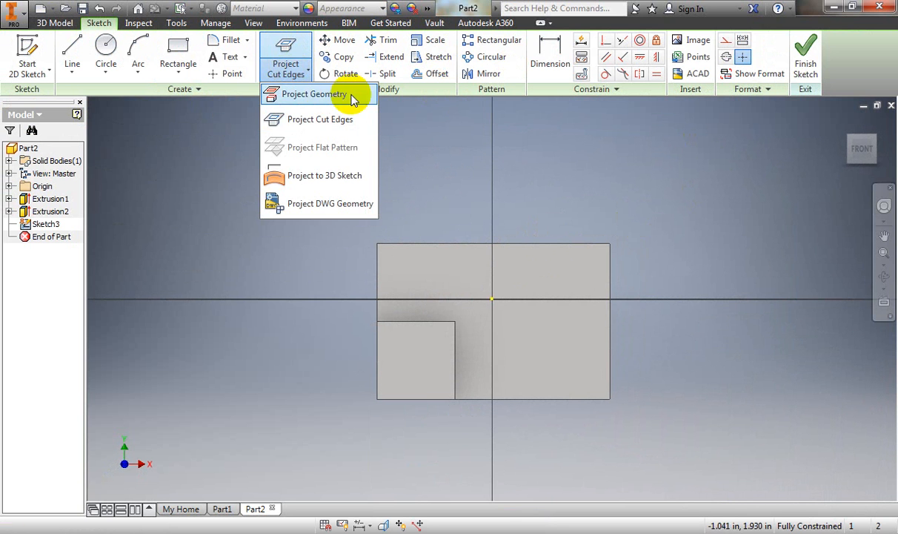
{"action": "left_click", "coordinate": [321, 119]}
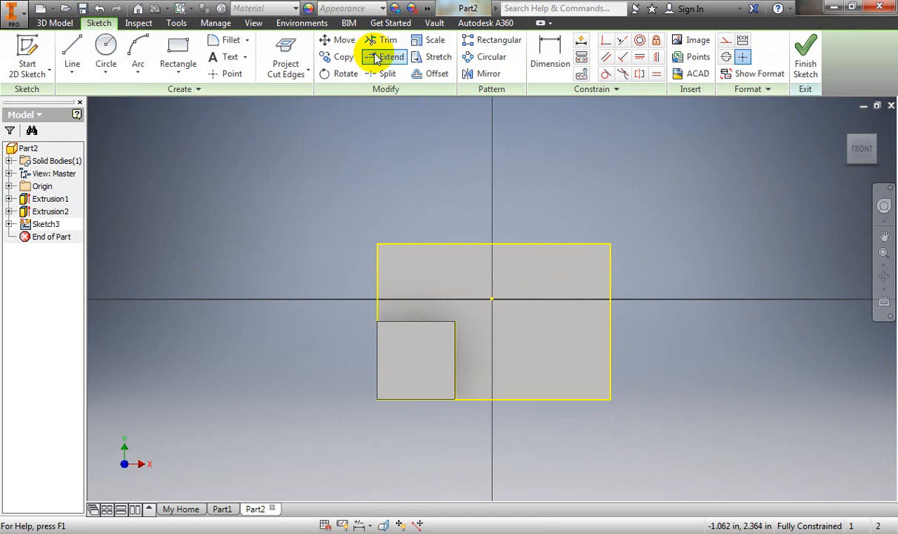
Draw a .75 by .75 in rectangle hanging from the face's upper edge, near its middle.
{"action": "left_click", "coordinate": [178, 46]}
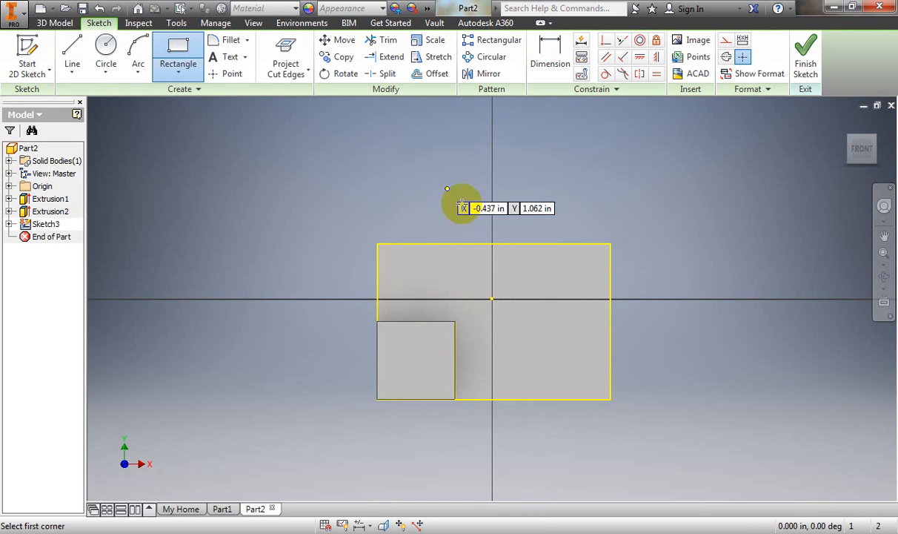
{"action": "left_click", "coordinate": [470, 243]}
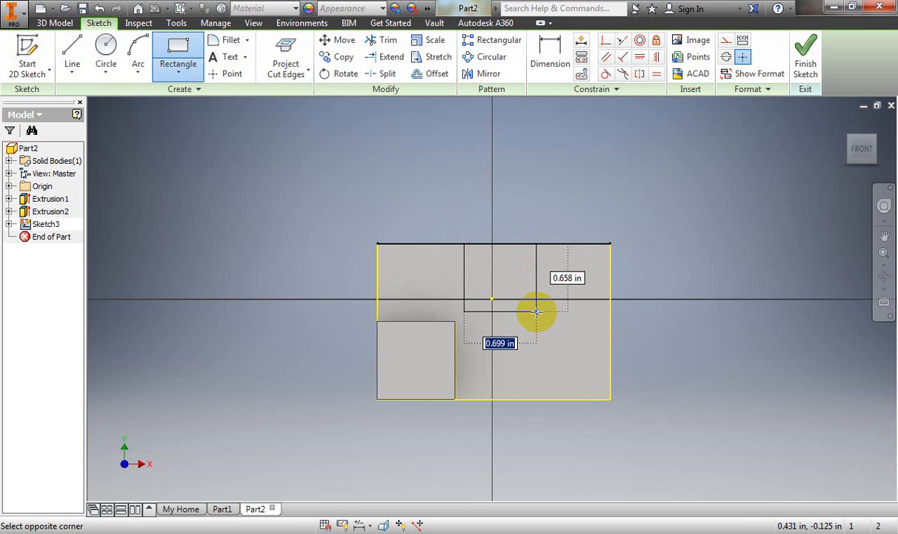
{"action": "type", "text": "."}
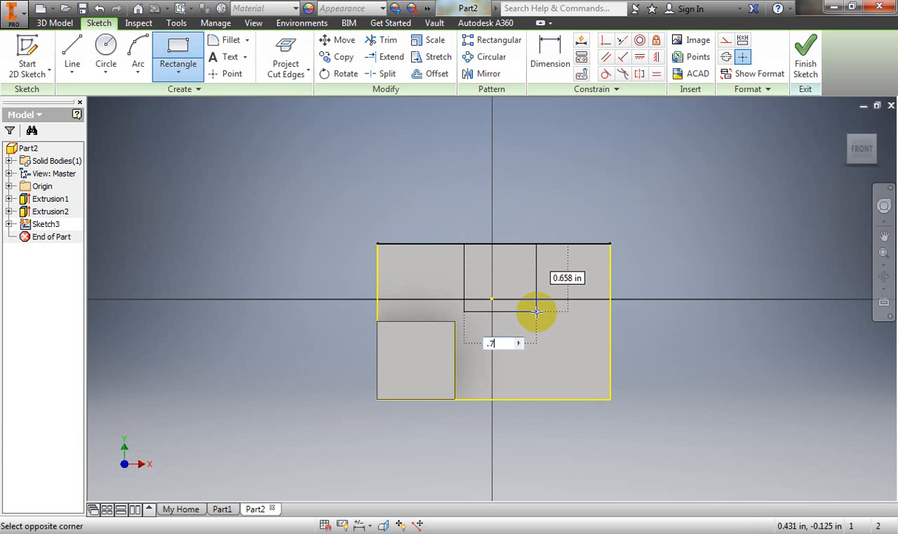
{"action": "type", "text": "75"}
{"action": "key", "text": "Tab"}
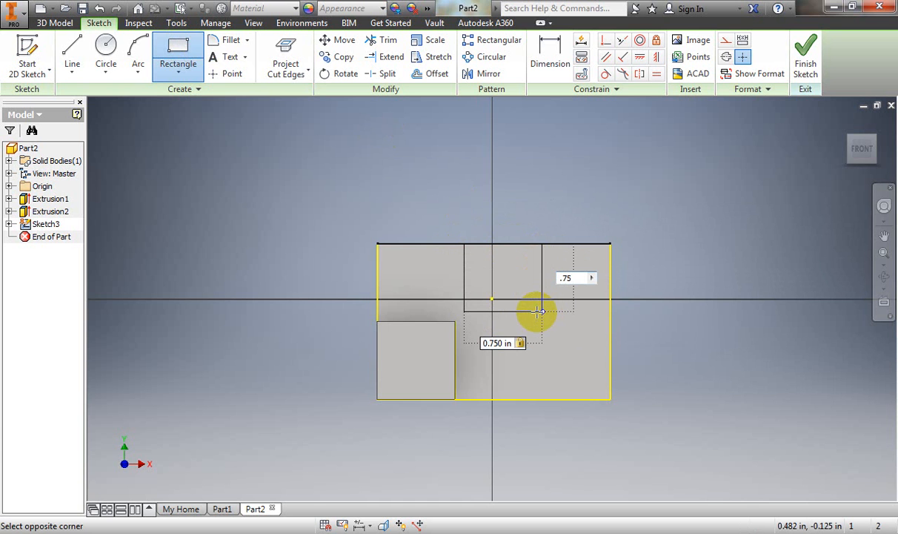
{"action": "key", "text": "Return"}
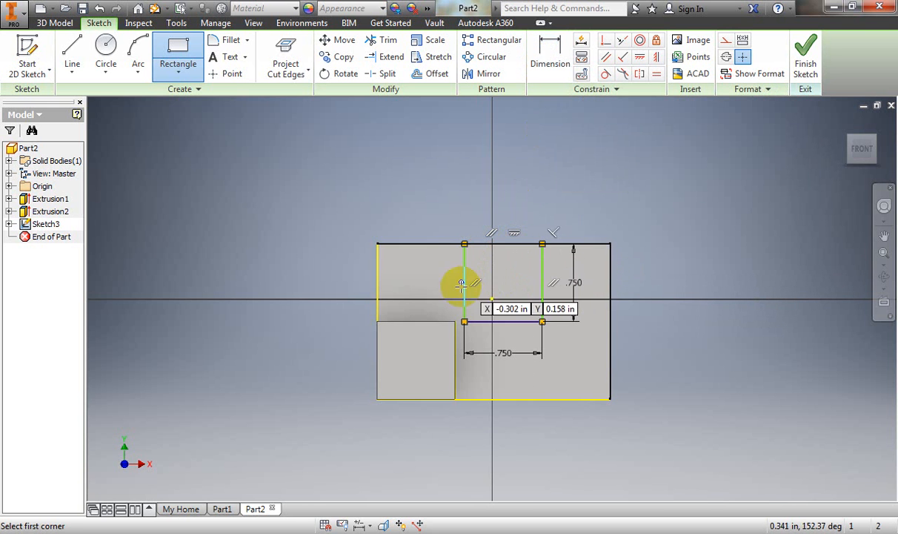
Dimension the square's left side .75 in from the face's left edge and finish the sketch.
{"action": "left_click", "coordinate": [546, 61]}
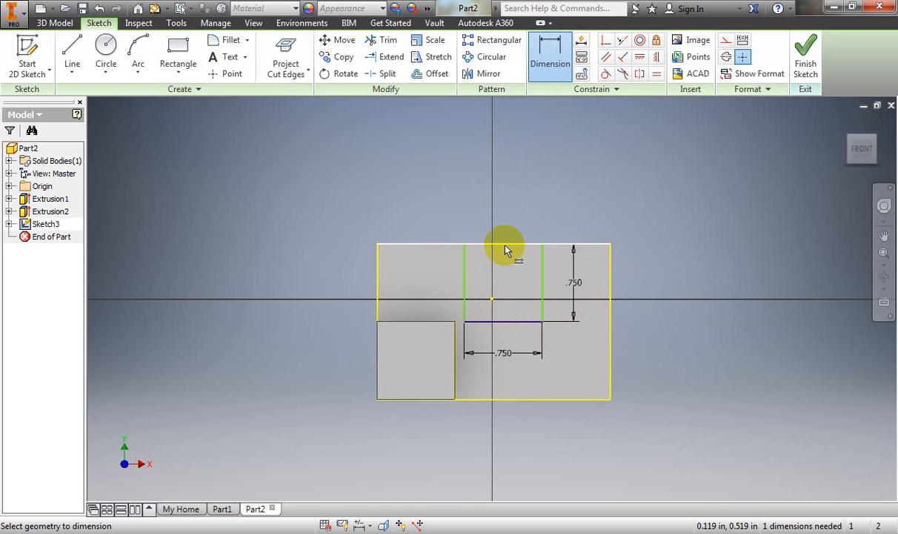
{"action": "left_click", "coordinate": [378, 284]}
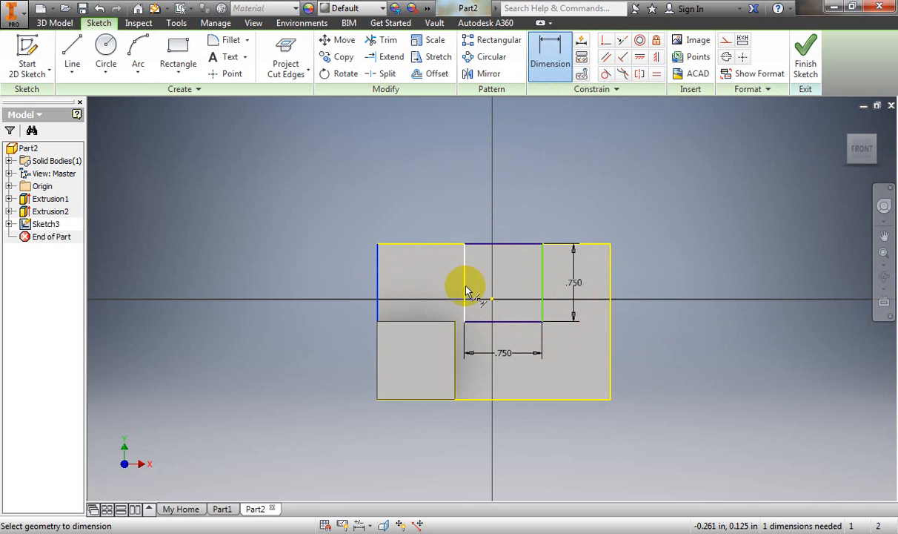
{"action": "left_click", "coordinate": [466, 291]}
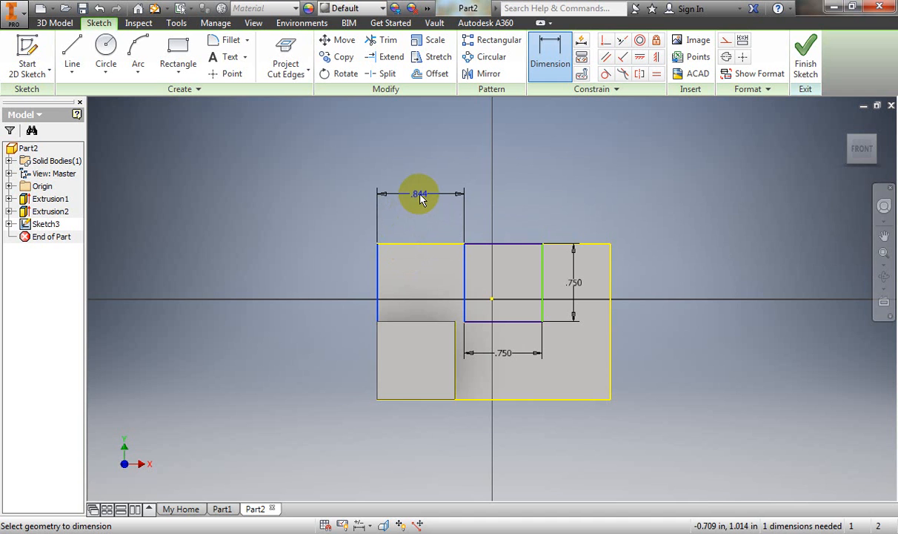
{"action": "left_click", "coordinate": [419, 197]}
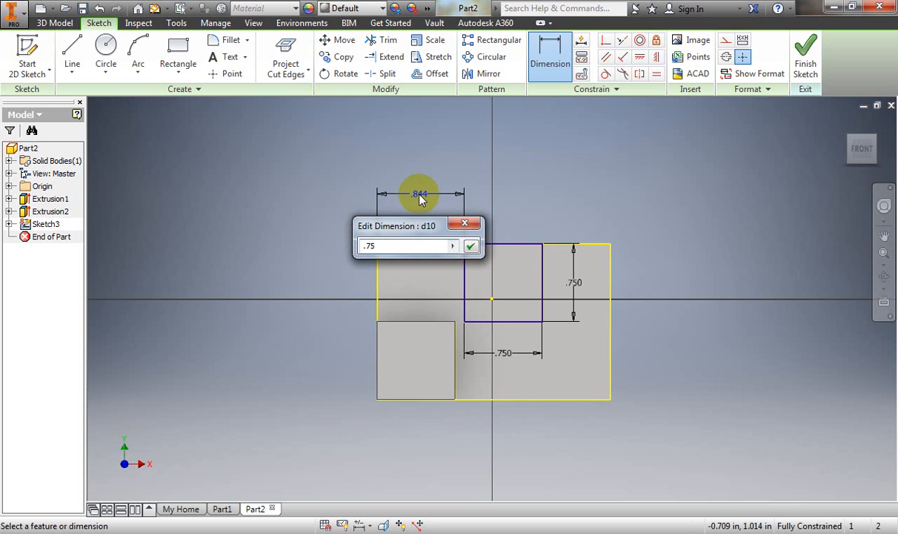
{"action": "type", "text": ".75"}
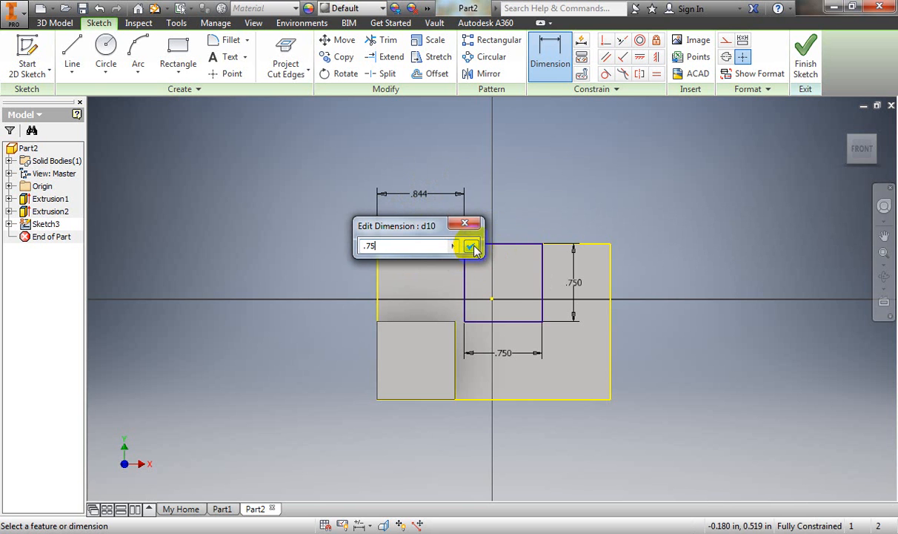
{"action": "left_click", "coordinate": [471, 245]}
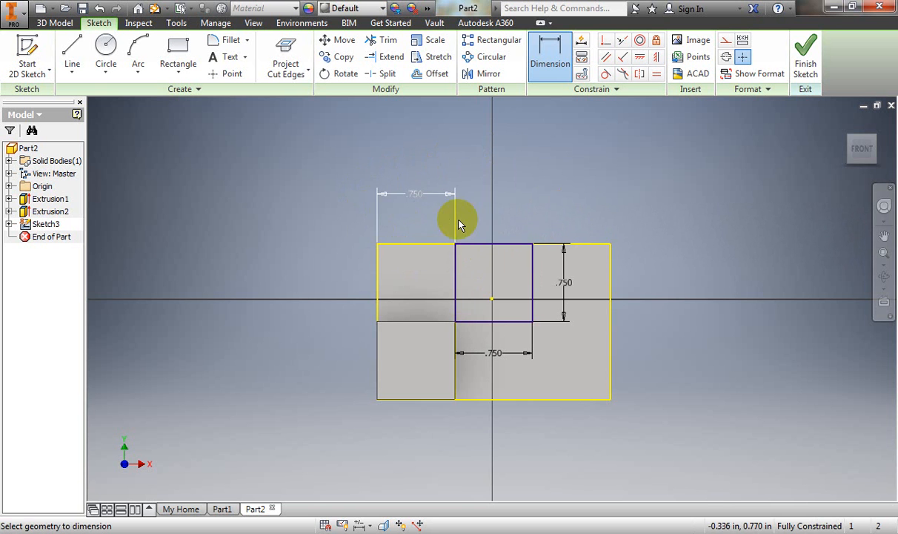
{"action": "left_click", "coordinate": [563, 298]}
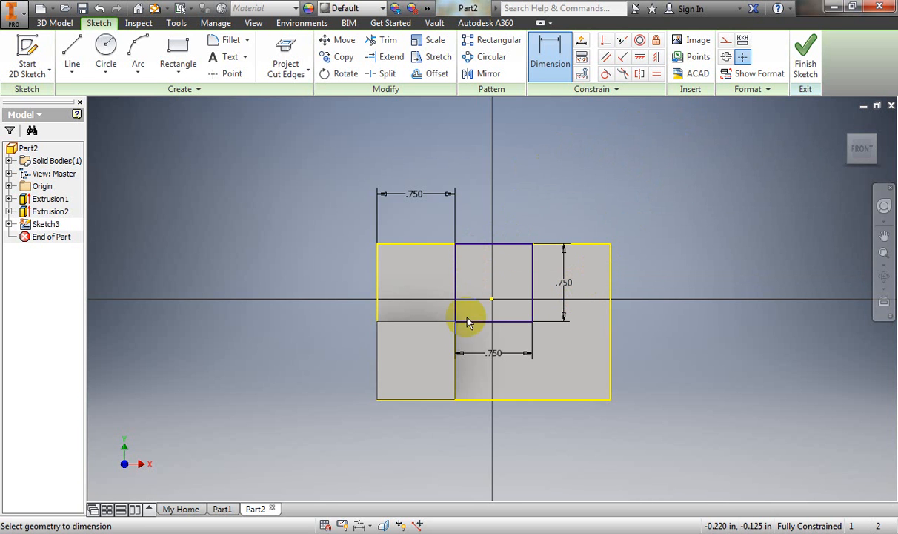
{"action": "left_click", "coordinate": [807, 65]}
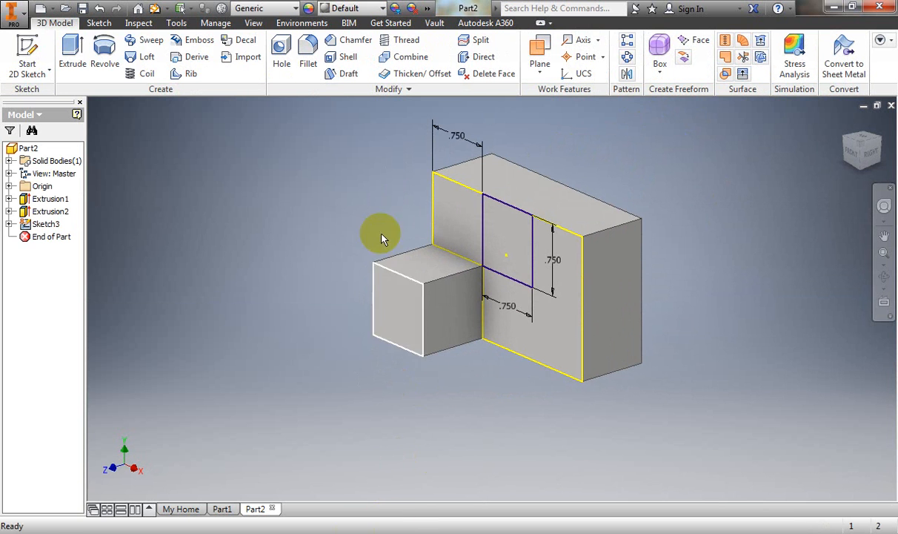
Cut the square profile .75 in deep into the block to form the notch between the two upper cubes.
{"action": "left_click", "coordinate": [72, 51]}
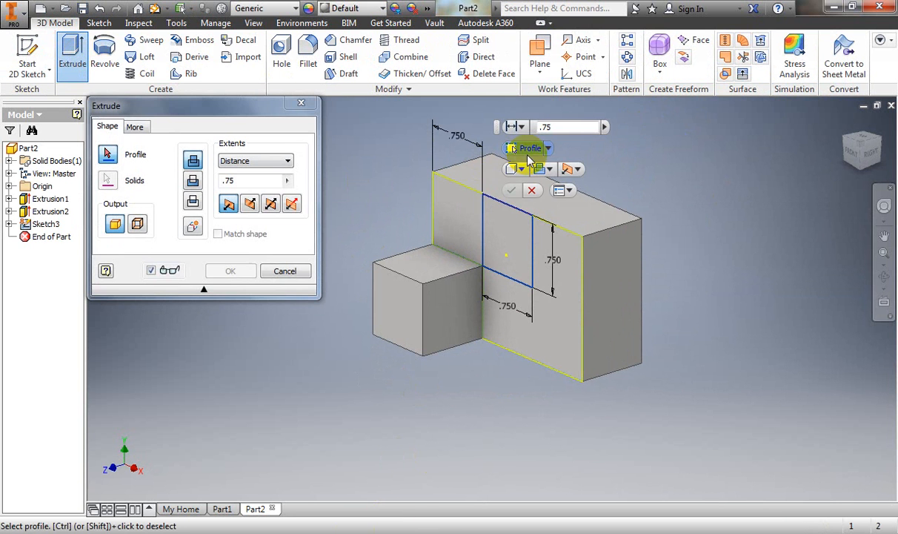
{"action": "left_click", "coordinate": [517, 247]}
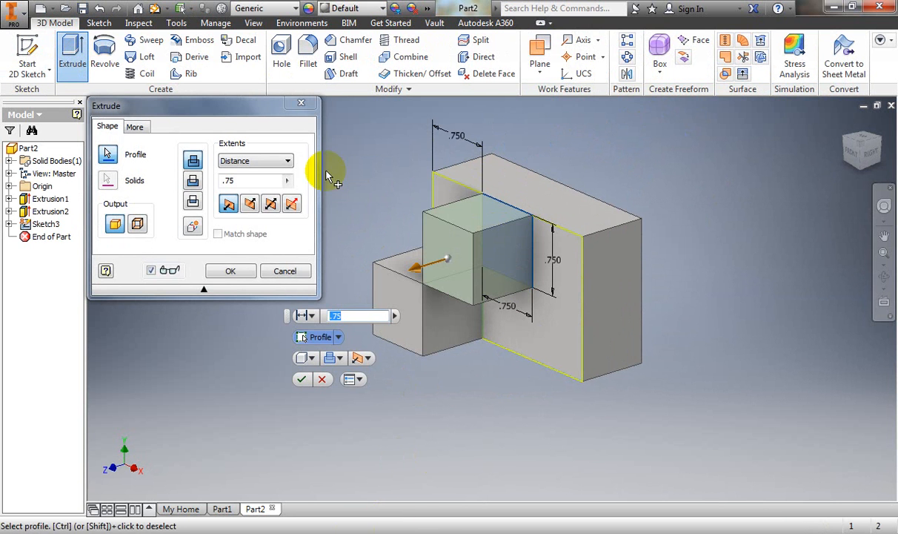
{"action": "left_click", "coordinate": [251, 206]}
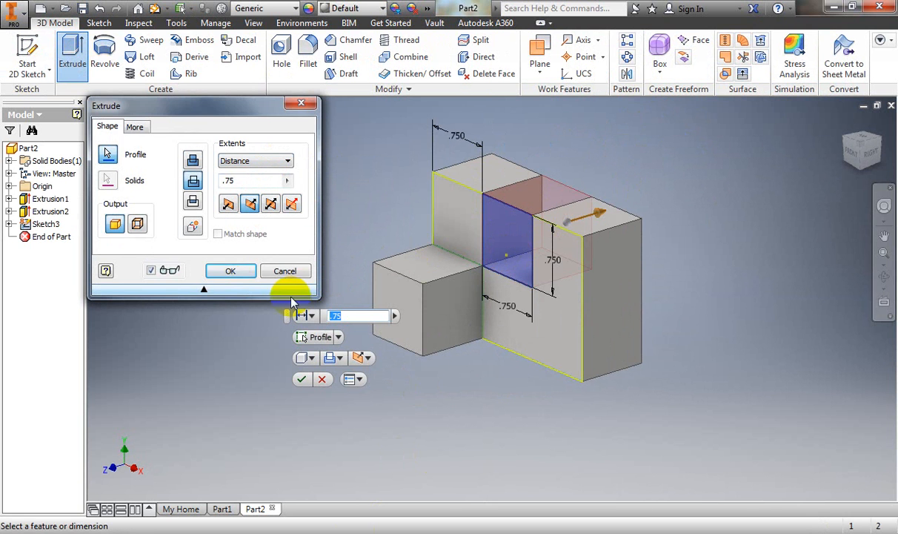
{"action": "left_click", "coordinate": [234, 272]}
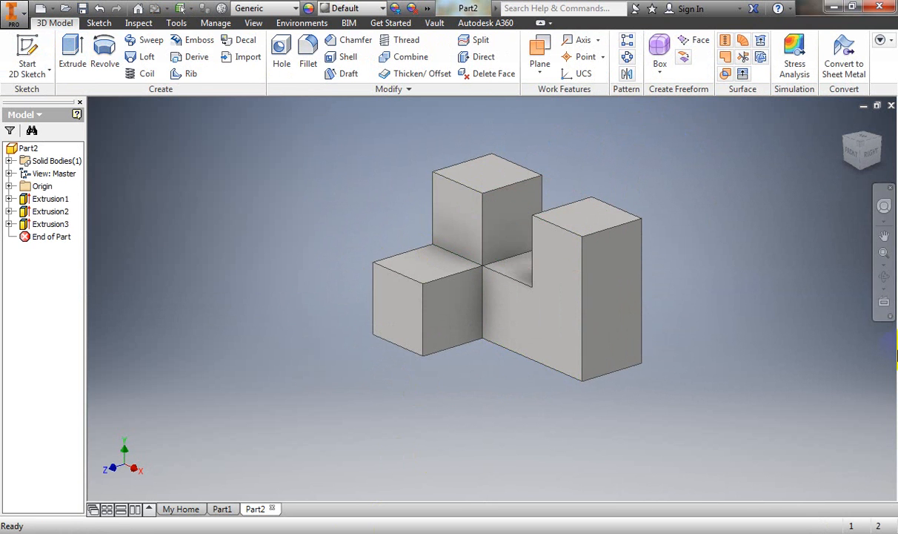
Apply the Smooth - Purple appearance to the finished part.
{"action": "mouse_move", "coordinate": [862, 144]}
{"action": "left_mouse_down"}
{"action": "mouse_move", "coordinate": [892, 145]}
{"action": "mouse_move", "coordinate": [117, 134]}
{"action": "mouse_move", "coordinate": [144, 141]}
{"action": "left_mouse_up"}
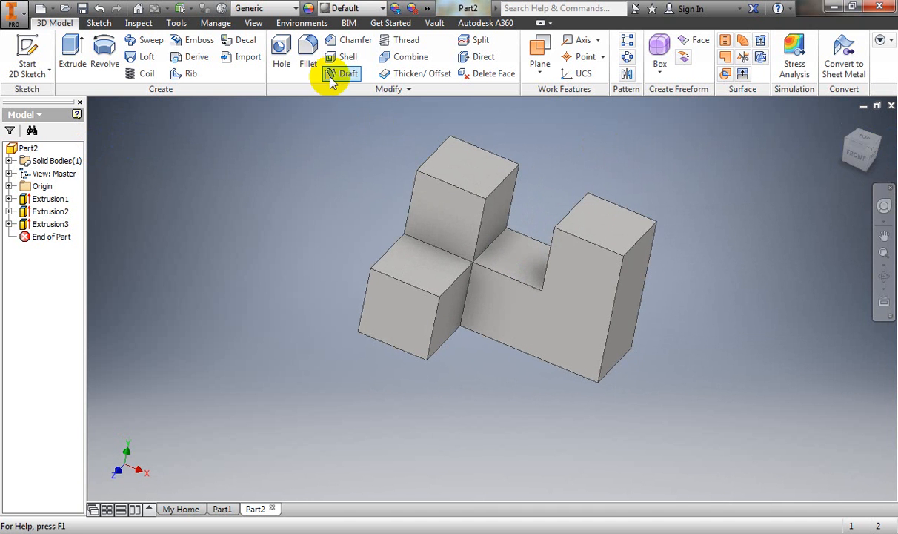
{"action": "left_click", "coordinate": [381, 8]}
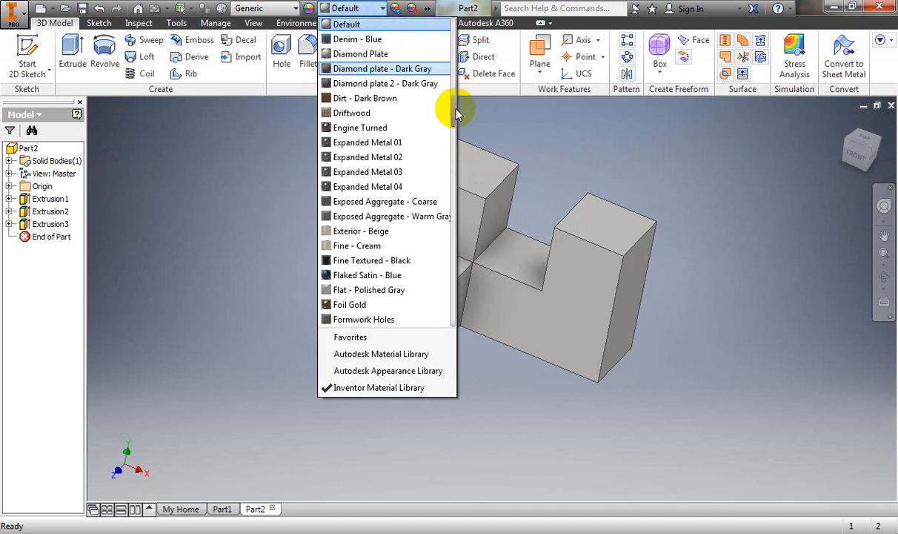
{"action": "left_click_drag", "start_coordinate": [458, 114], "coordinate": [461, 257]}
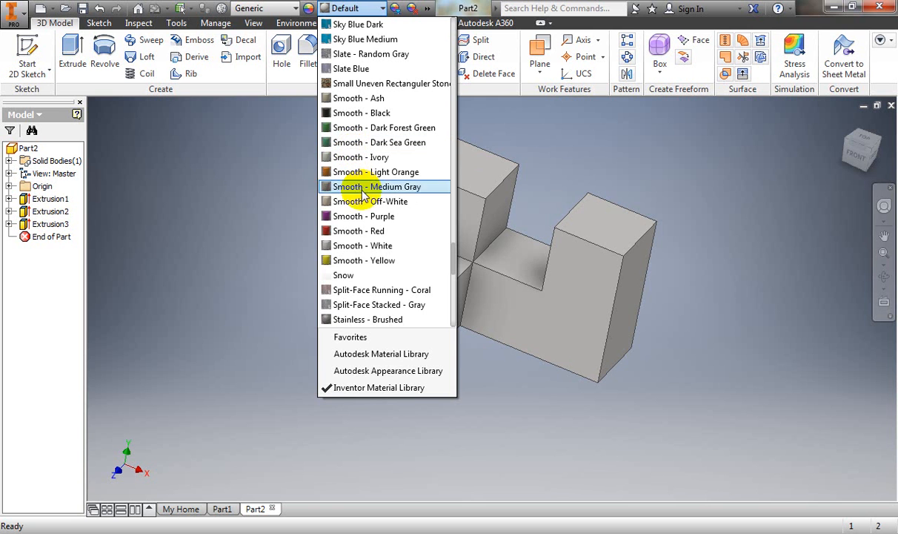
{"action": "left_click", "coordinate": [363, 216]}
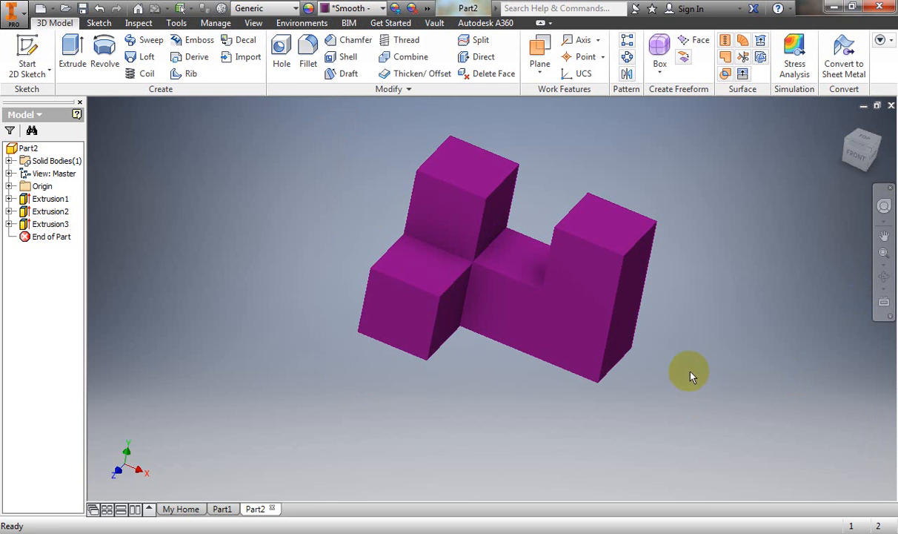
Save the part as Purple in the Puzzle Cube folder.
{"action": "left_click", "coordinate": [23, 12]}
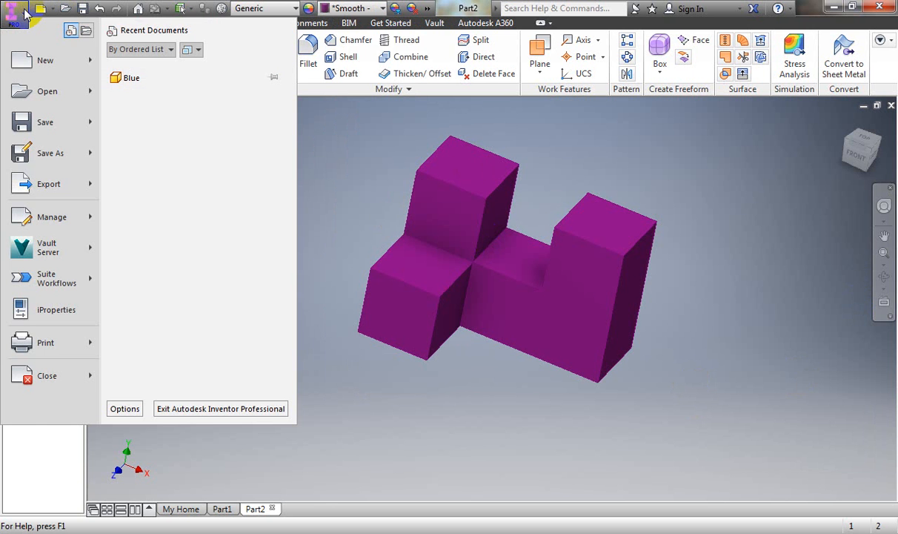
{"action": "left_click", "coordinate": [44, 152]}
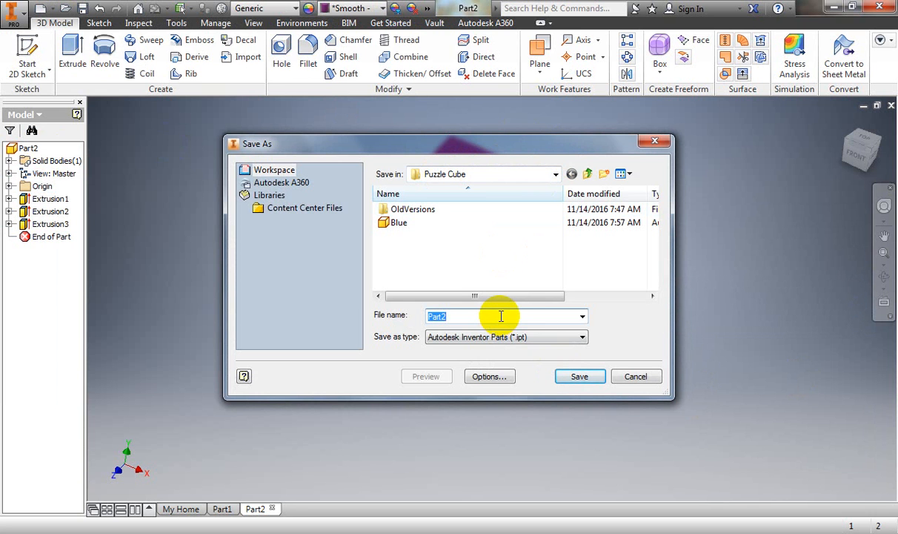
{"action": "type", "text": "Purple"}
{"action": "left_click", "coordinate": [586, 378]}
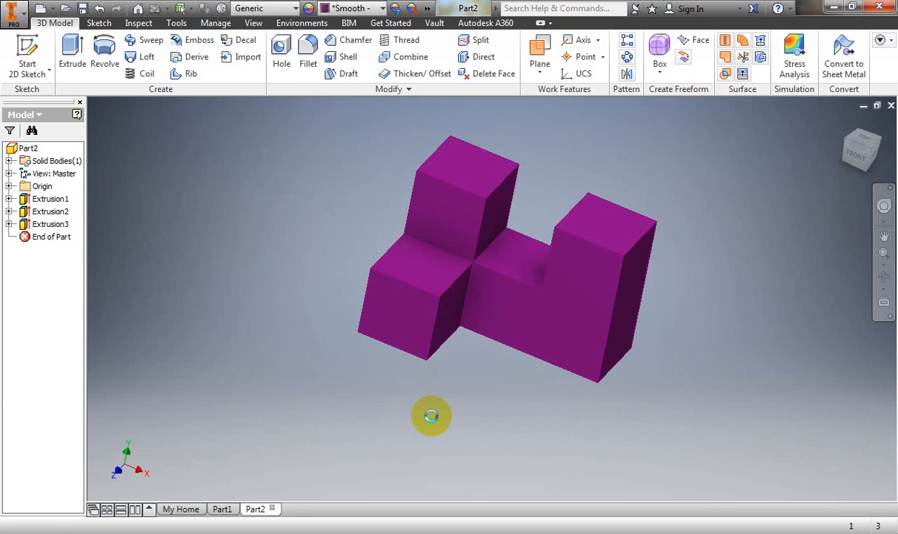